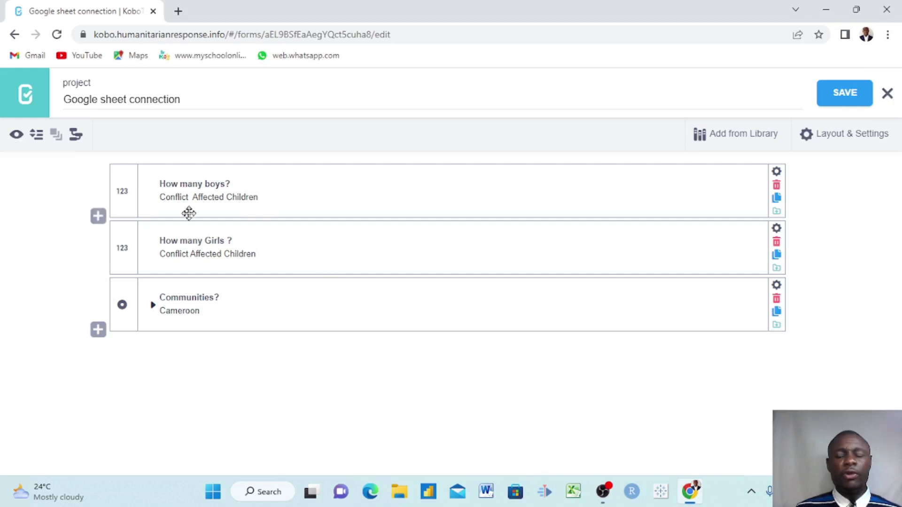
- Leave the form builder and go to the project's Sharing settings
click(887, 94)
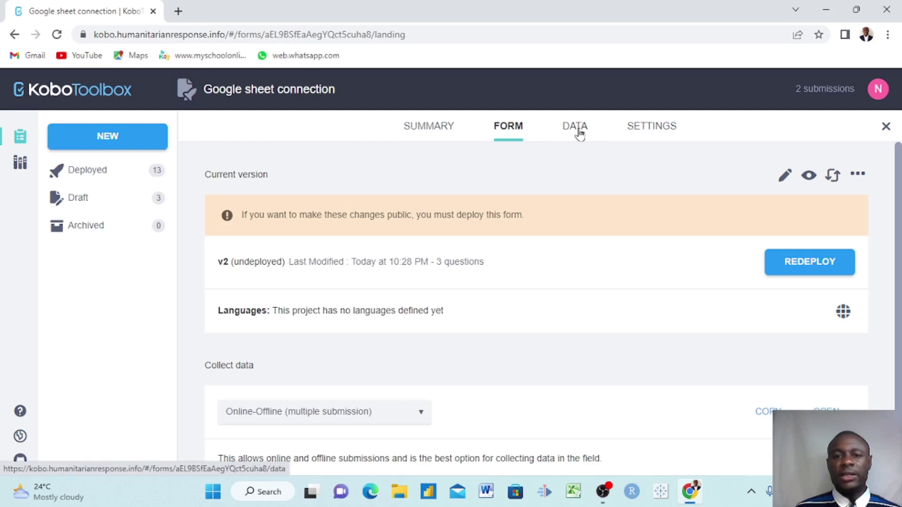
click(640, 134)
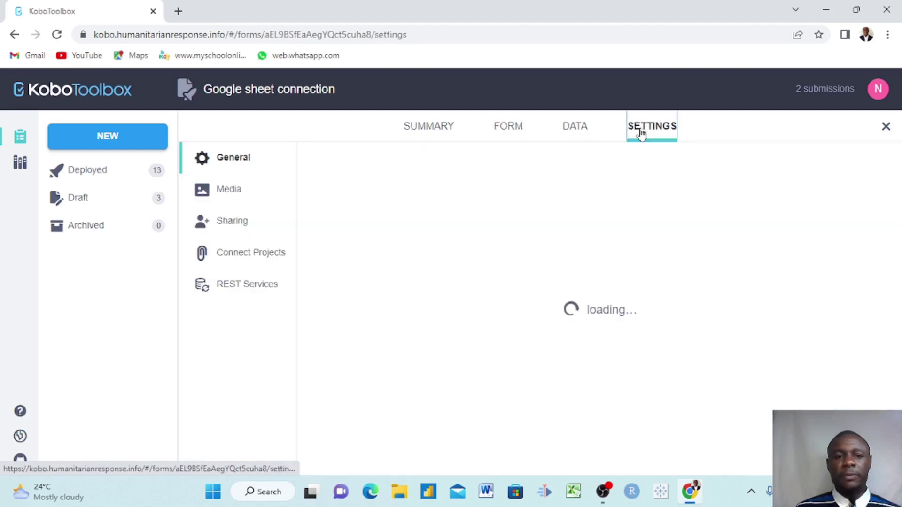
click(223, 228)
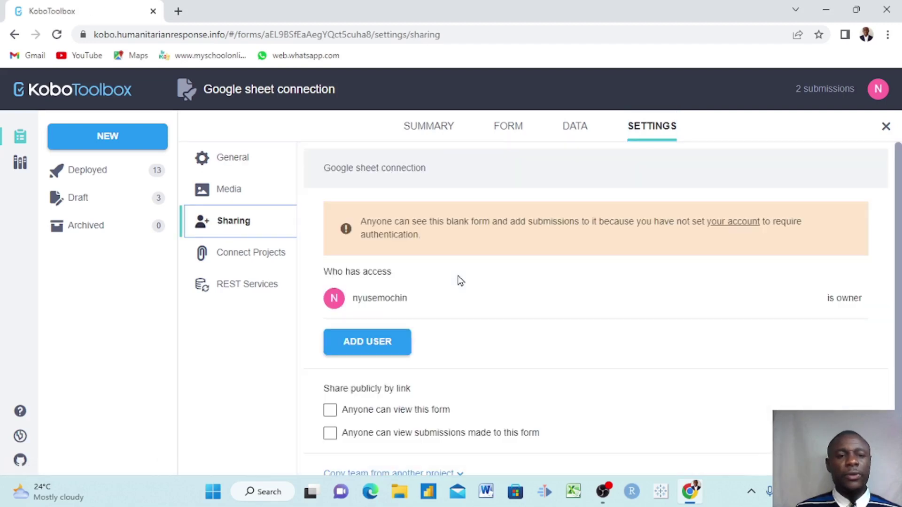
- Tick 'Anyone can view this form' and 'Anyone can view submissions made to this form'
scroll(460, 281, down, 1)
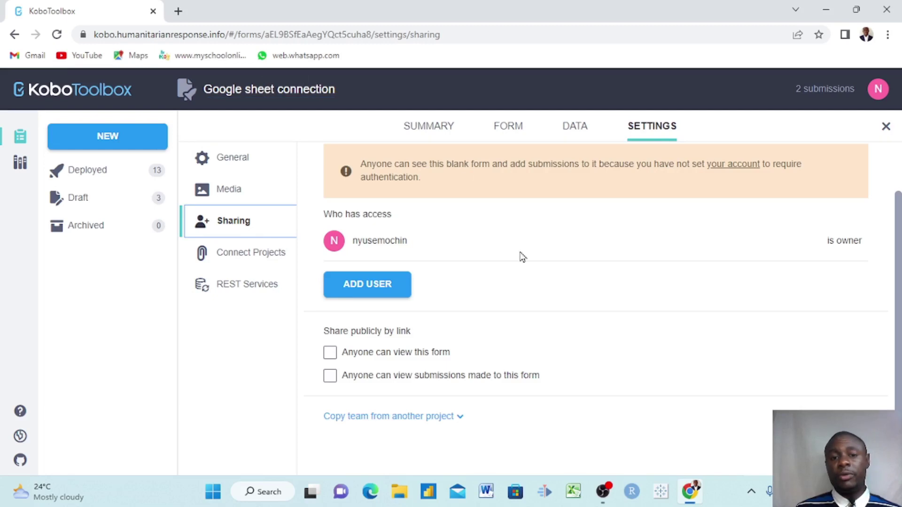
click(331, 355)
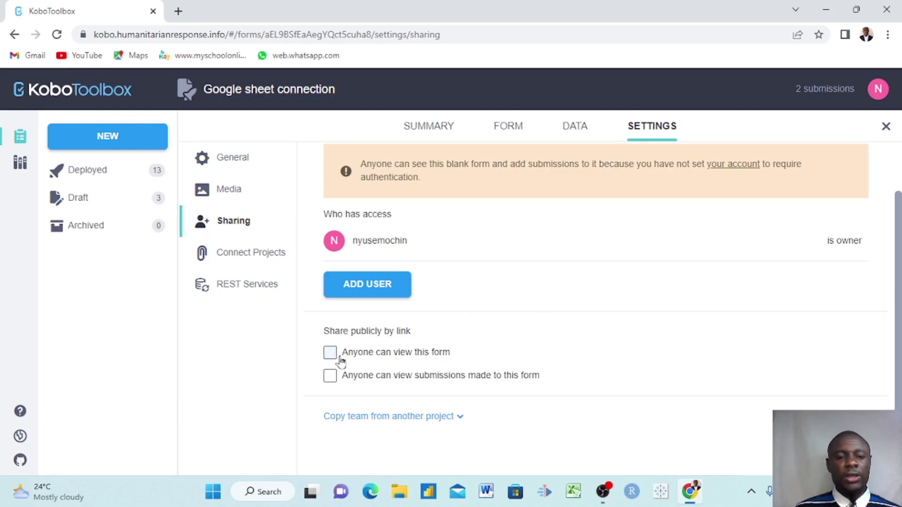
click(330, 376)
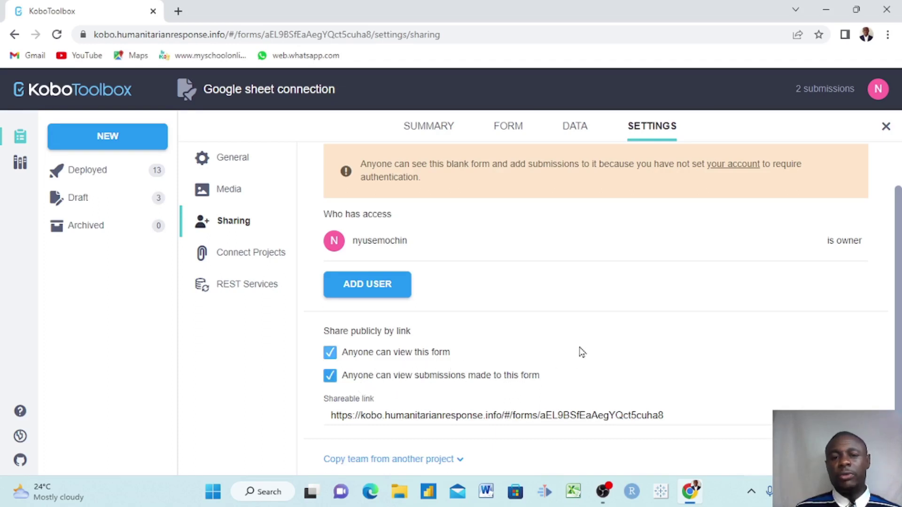
scroll(580, 350, up, 2)
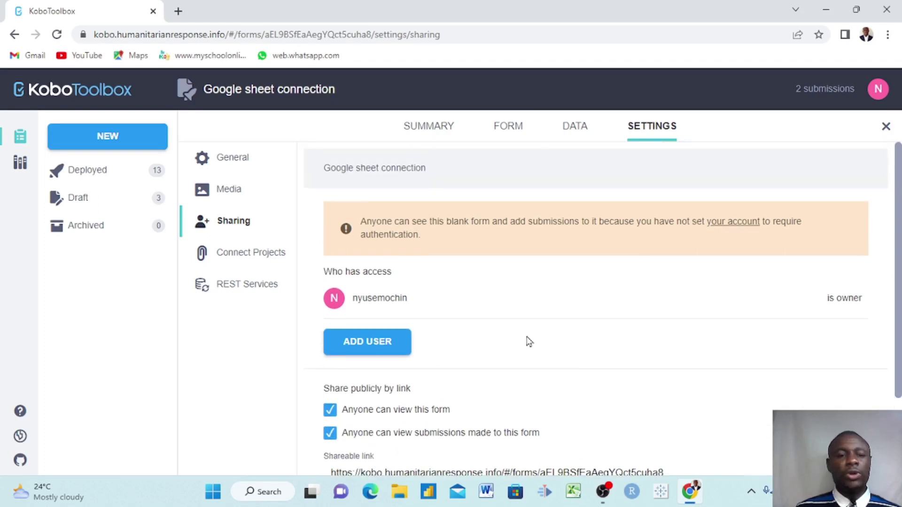
- On the DATA Downloads page, delete the old saved Dashboards export settings
click(569, 131)
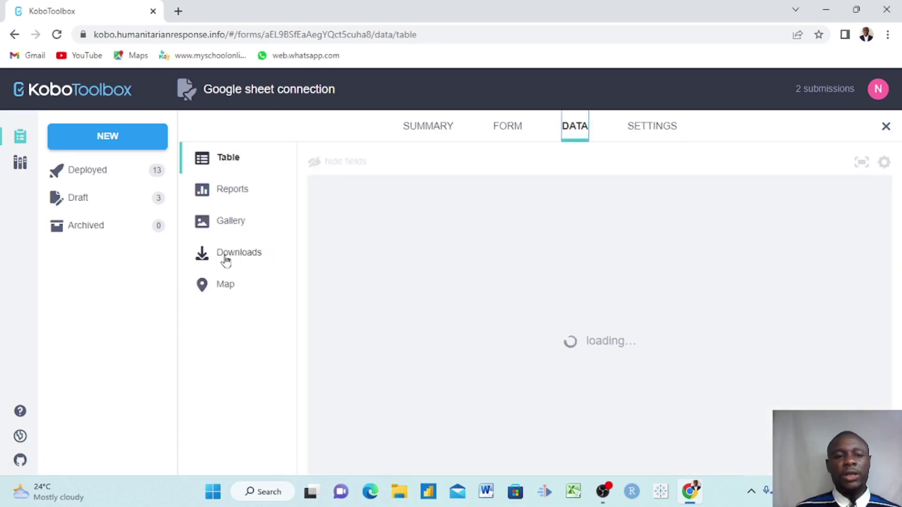
click(226, 259)
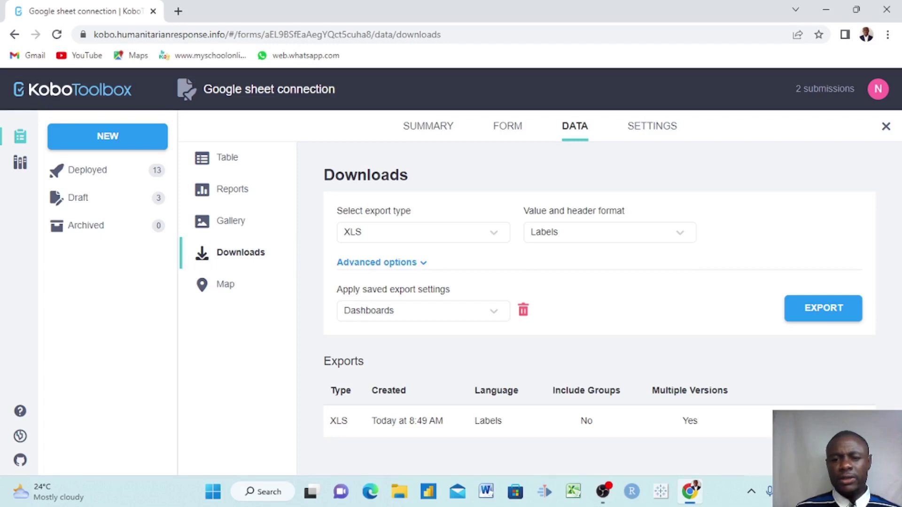
click(523, 310)
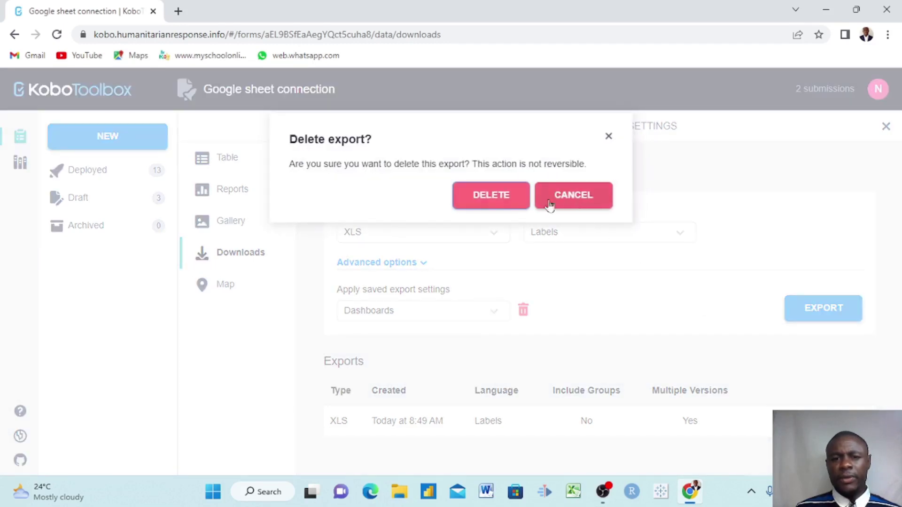
click(480, 203)
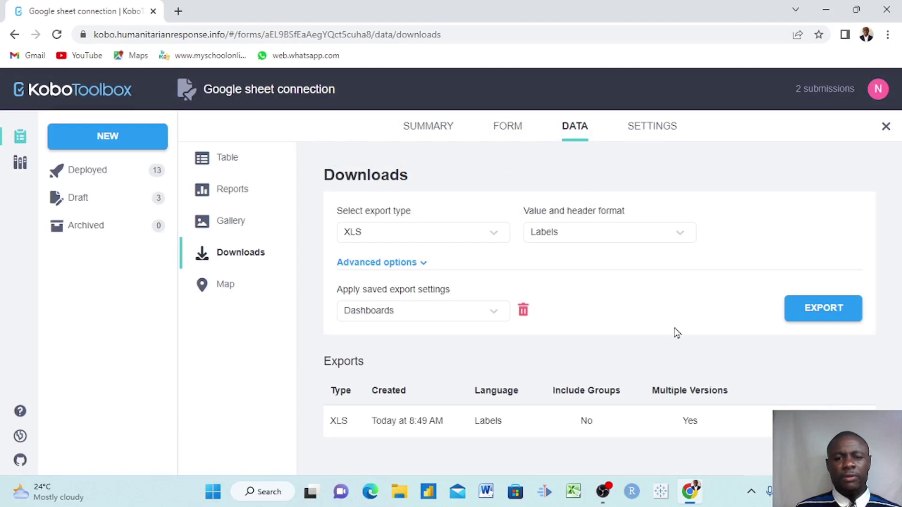
- In Advanced options, keep Separate columns for multi-select questions
click(422, 263)
scroll(451, 312, down, 1)
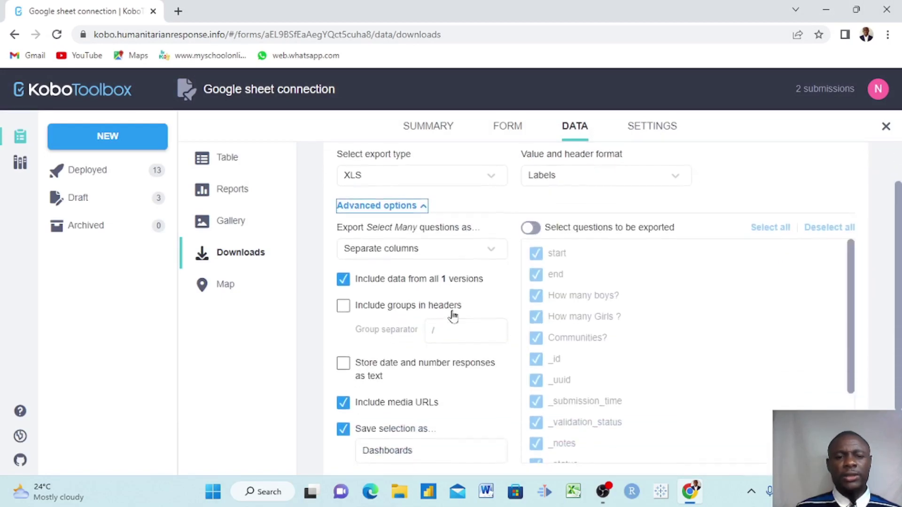
click(492, 249)
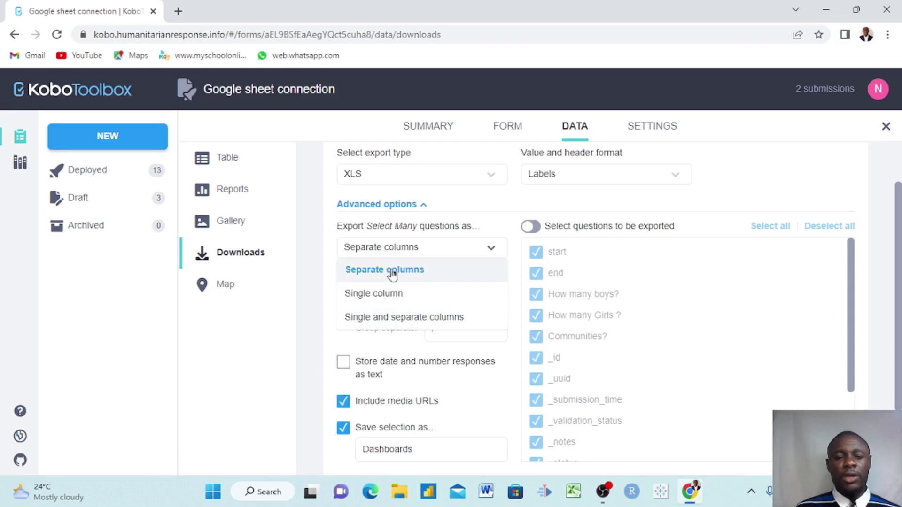
click(490, 254)
scroll(489, 253, down, 1)
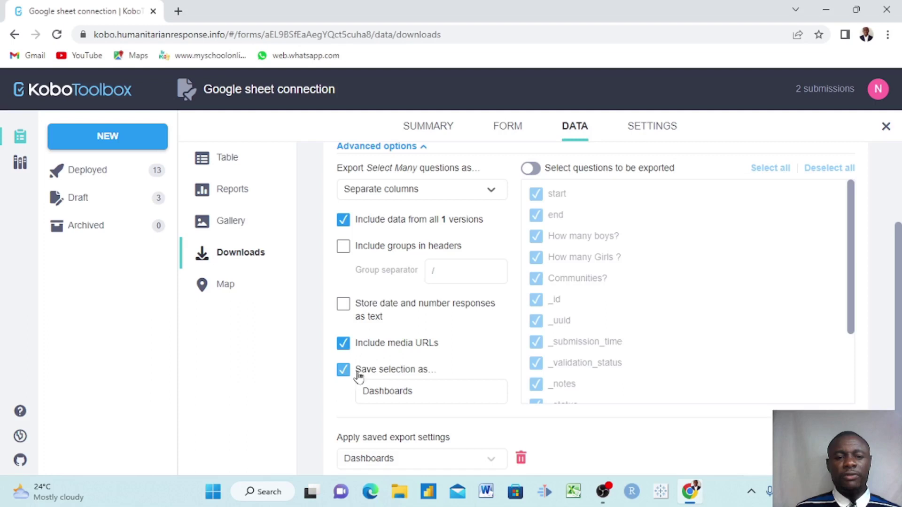
scroll(397, 375, down, 1)
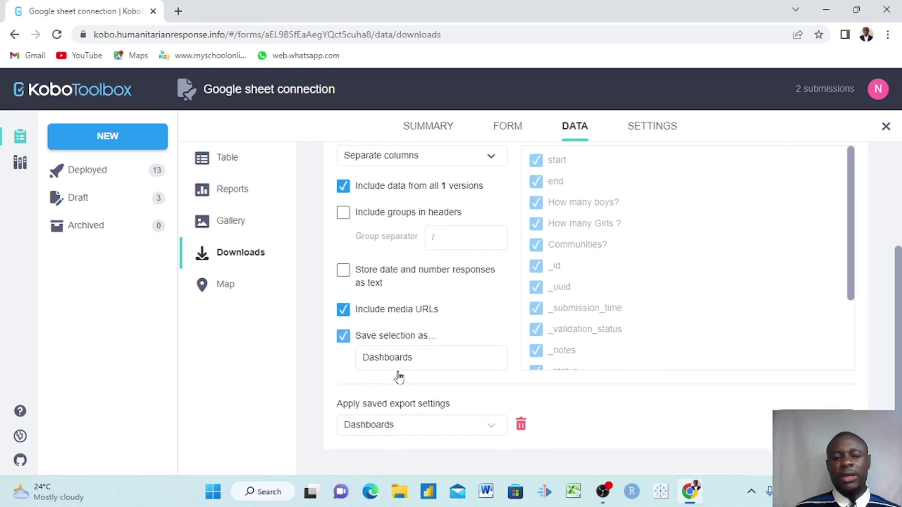
- Rename the 'Save selection as' export name to Dashboard
click(417, 363)
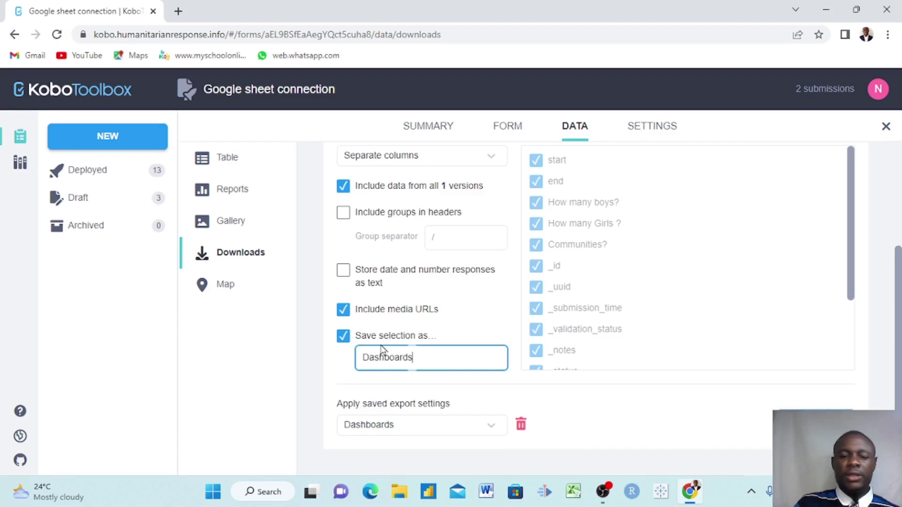
key(BackSpace)
key(BackSpace)
key(BackSpace)
key(BackSpace)
key(BackSpace)
key(BackSpace)
key(BackSpace)
key(BackSpace)
key(BackSpace)
key(BackSpace)
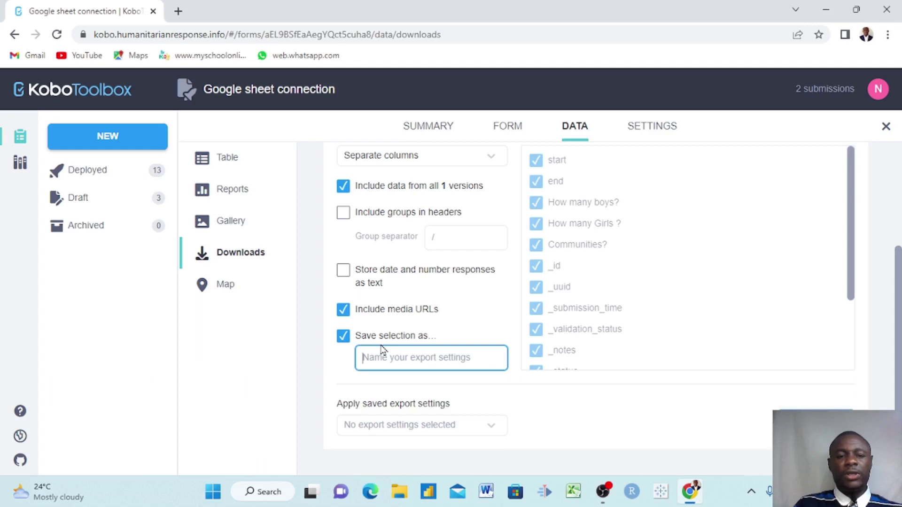
click(343, 336)
click(343, 335)
click(384, 359)
text(Dashboard)
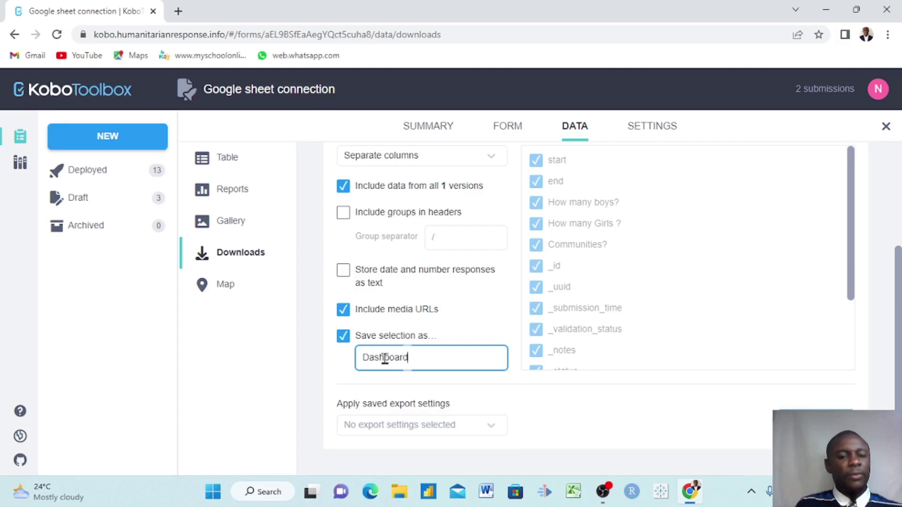
click(485, 387)
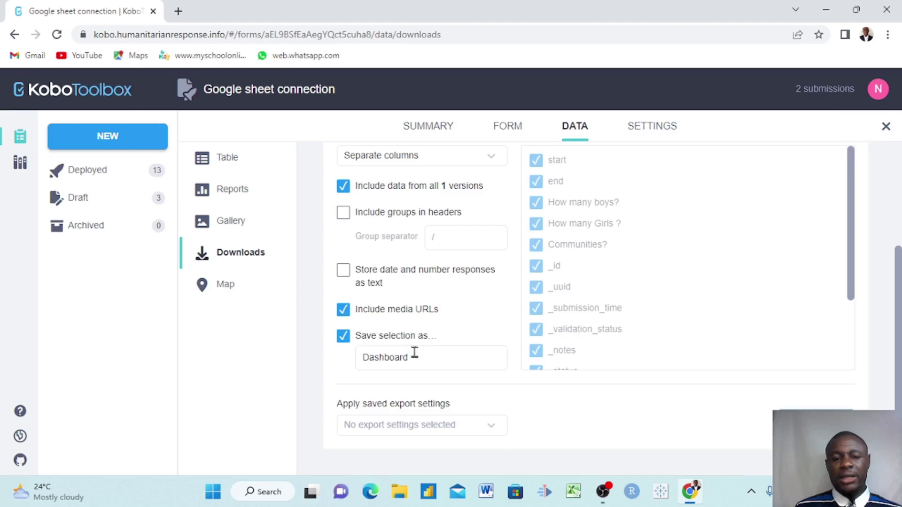
click(427, 361)
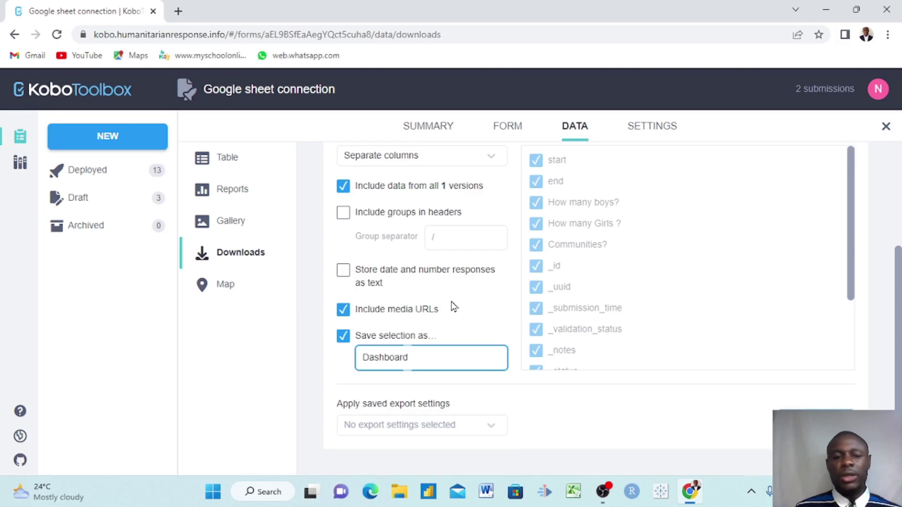
scroll(453, 306, up, 3)
scroll(453, 305, down, 1)
scroll(451, 301, up, 1)
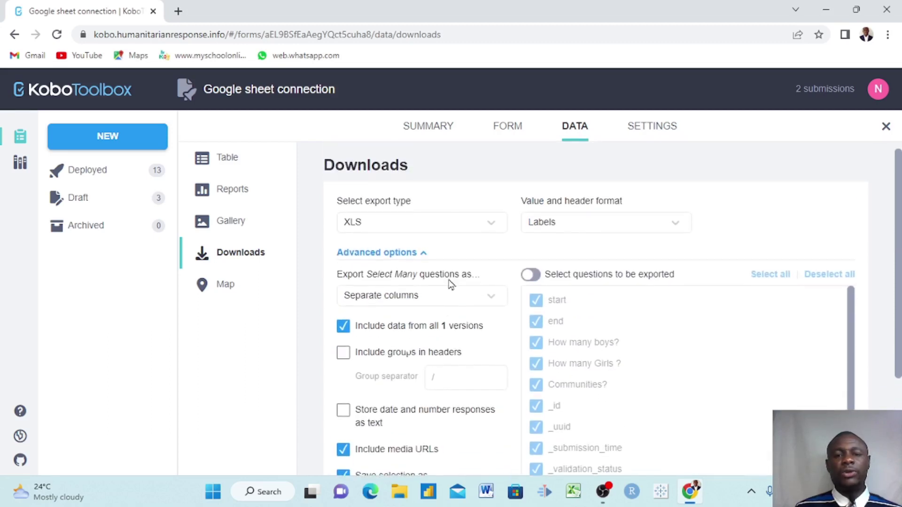
- Keep XLS format, apply the saved Dashboards settings, and create a new export
click(493, 230)
click(493, 230)
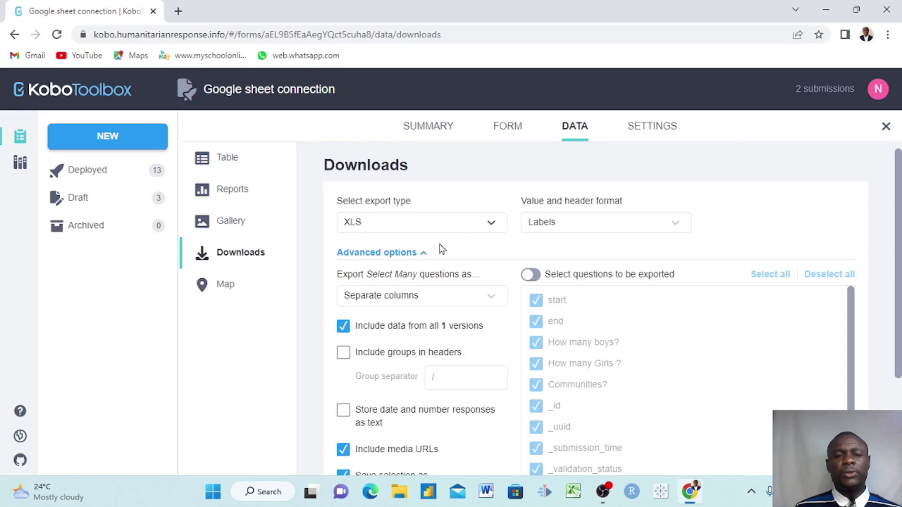
click(423, 260)
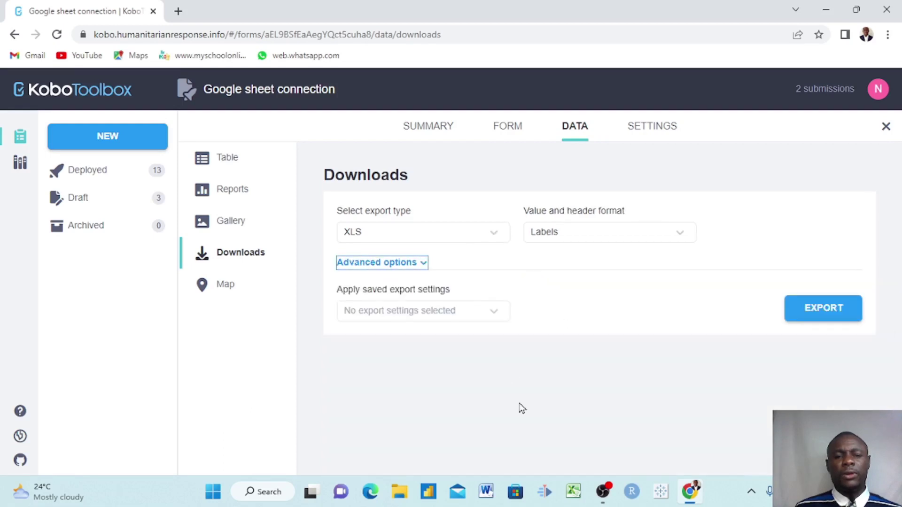
click(495, 313)
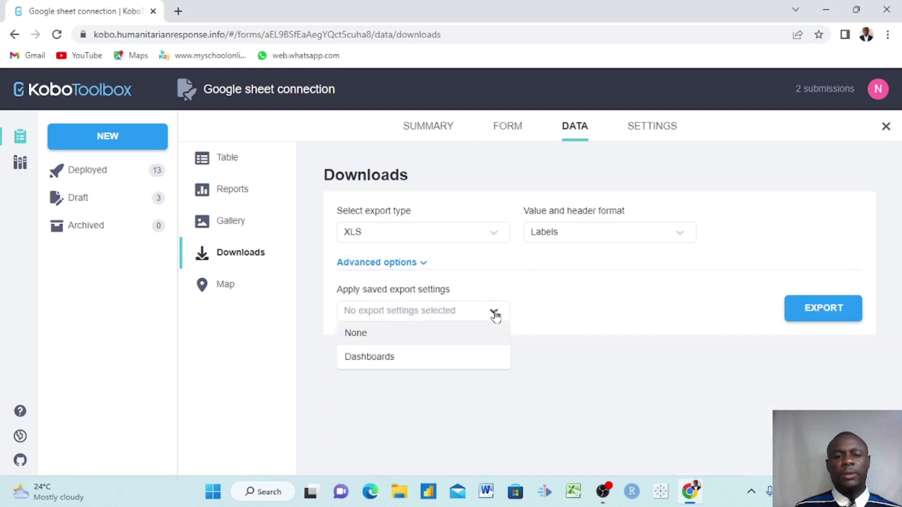
click(371, 357)
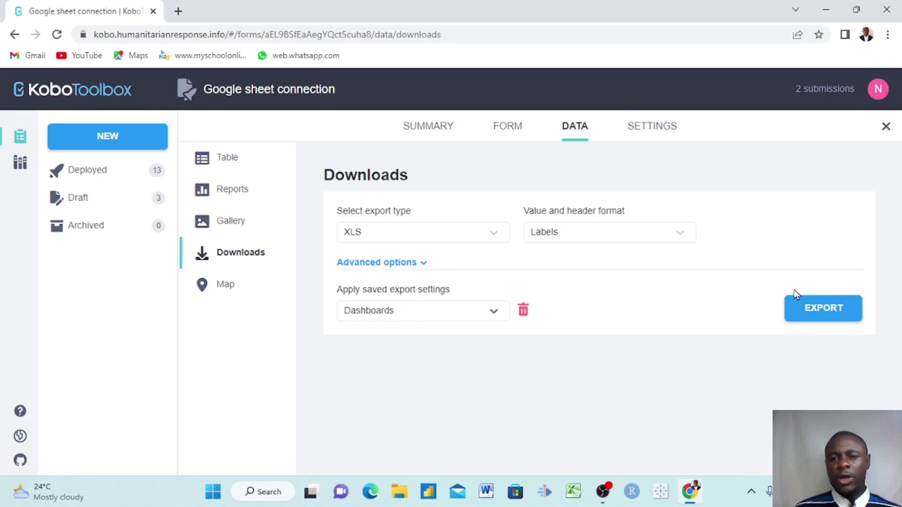
click(817, 315)
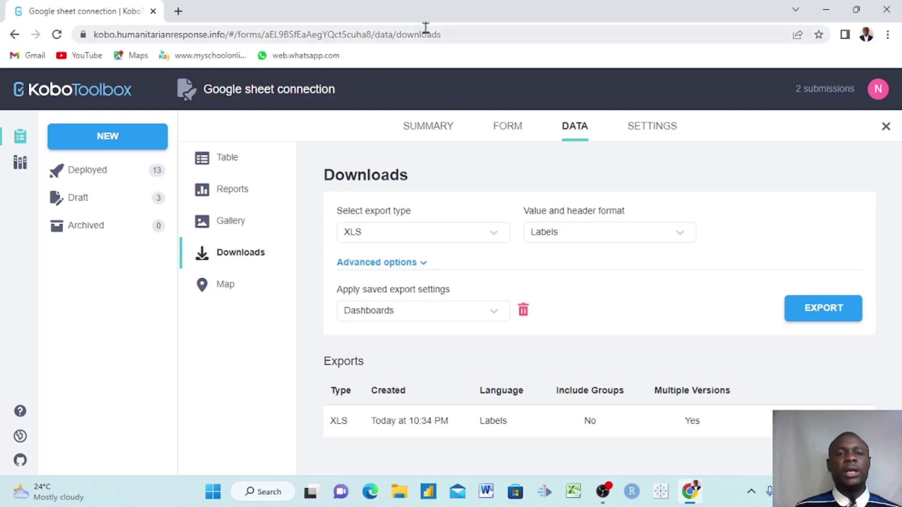
- Replace the address path with api/v2 and copy the resulting API address
click(446, 38)
key(End)
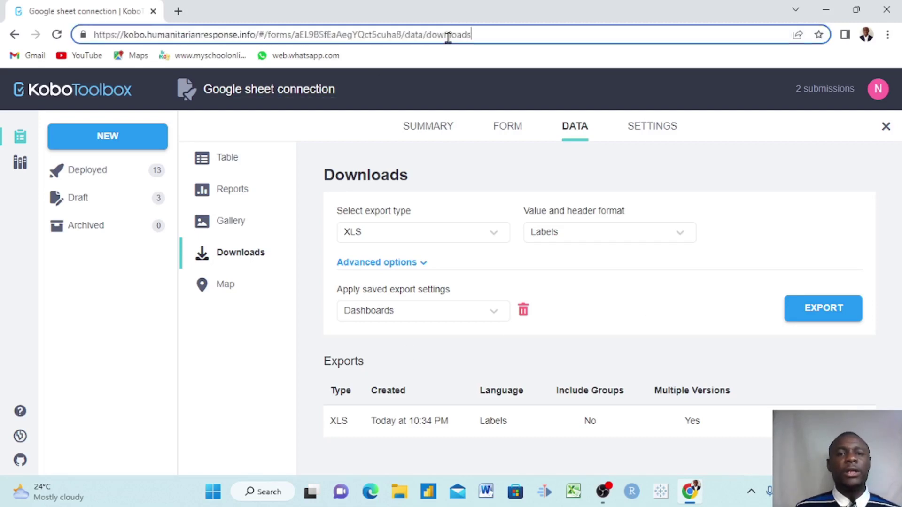
drag(479, 34, 261, 44)
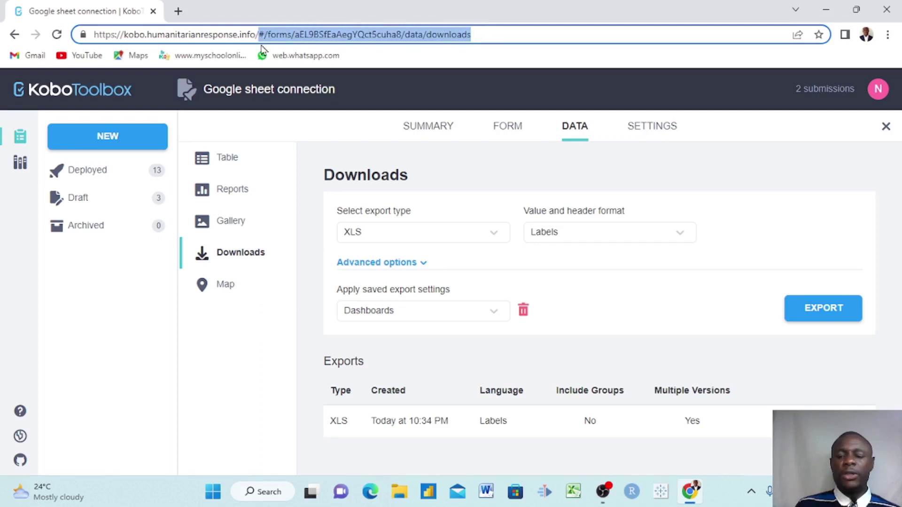
key(BackSpace)
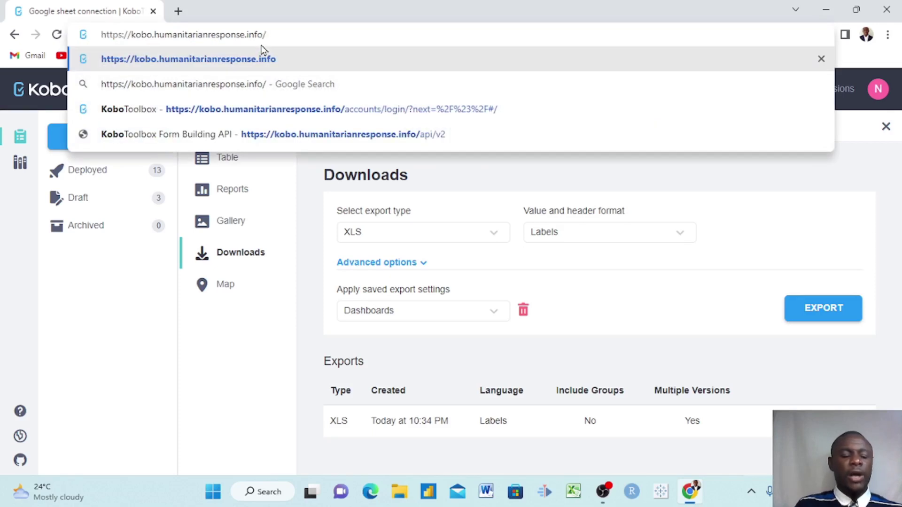
text(api/)
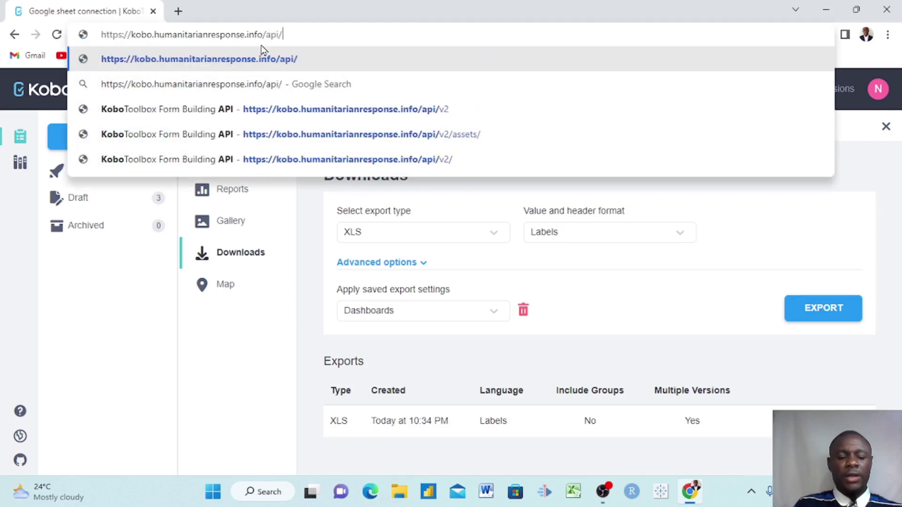
text(v2)
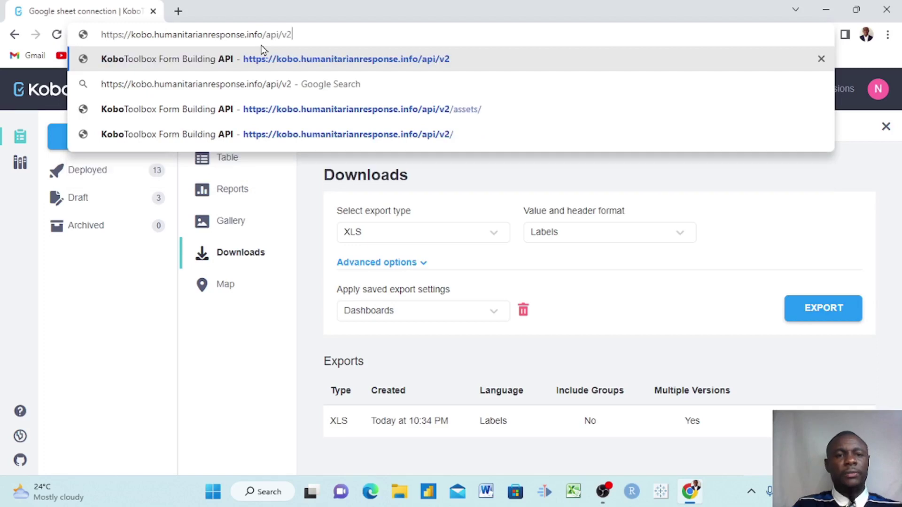
drag(299, 34, 95, 34)
key(ctrl+c)
click(299, 34)
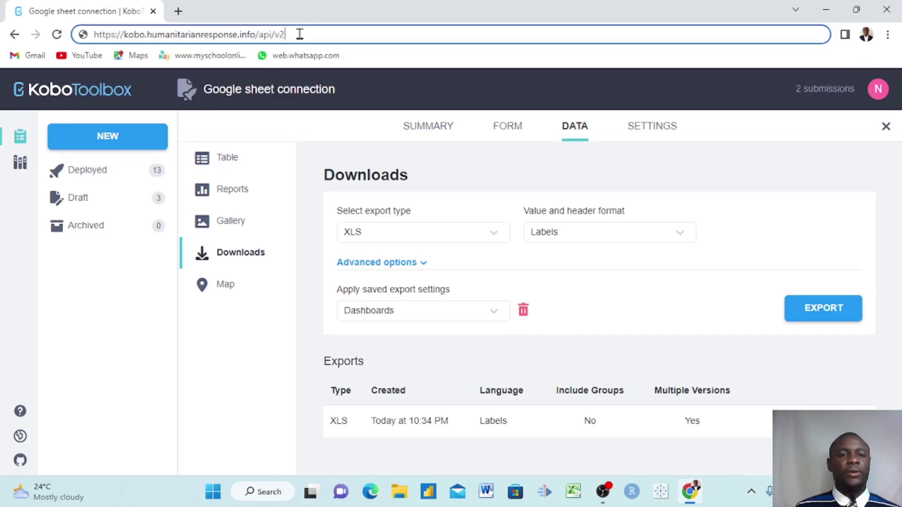
- Paste the api/v2 address into a new tab and load the API root page
click(178, 11)
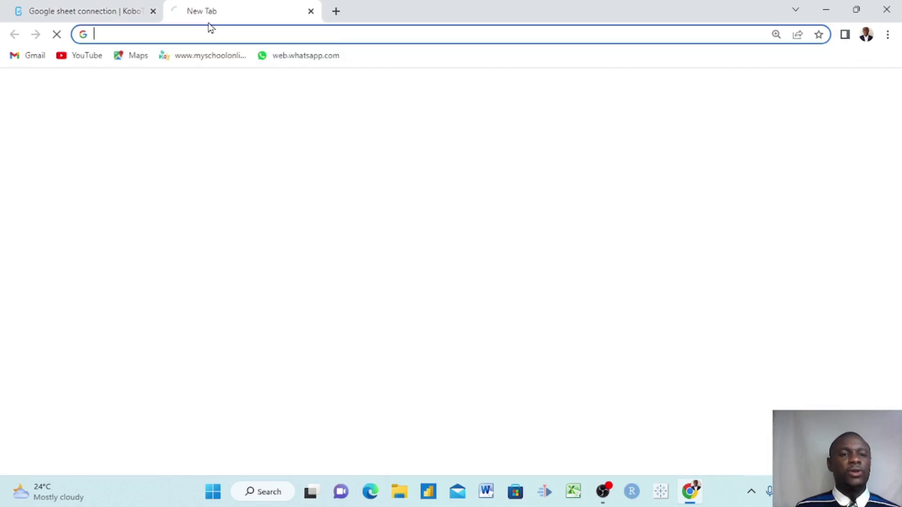
click(261, 38)
key(ctrl+v)
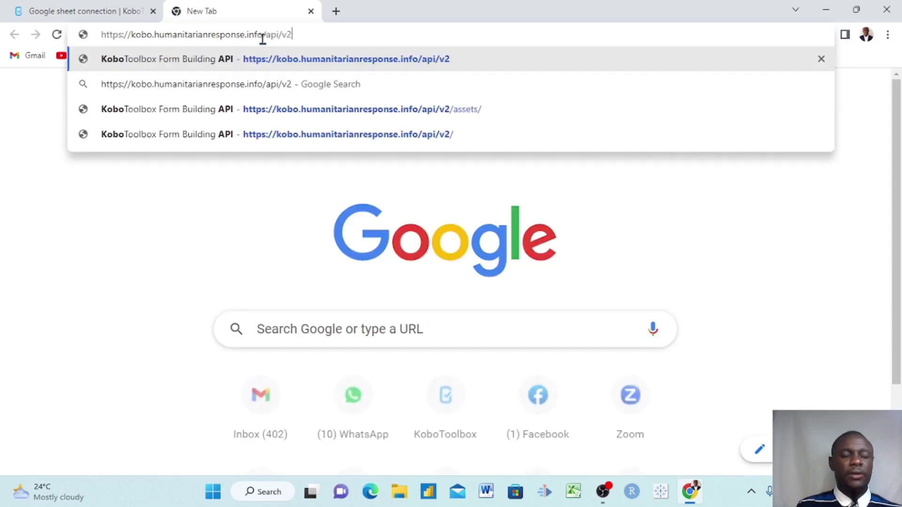
key(Return)
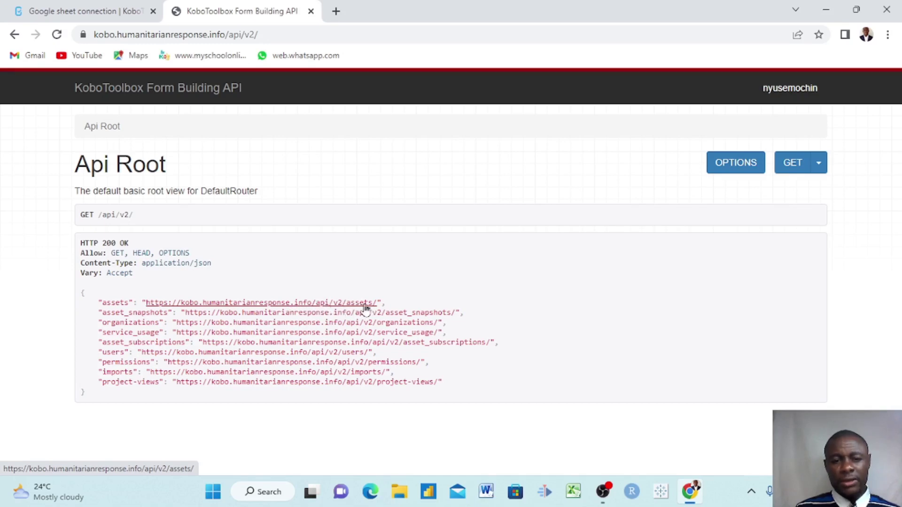
- Open the assets endpoint and scroll through each project's JSON details
click(278, 306)
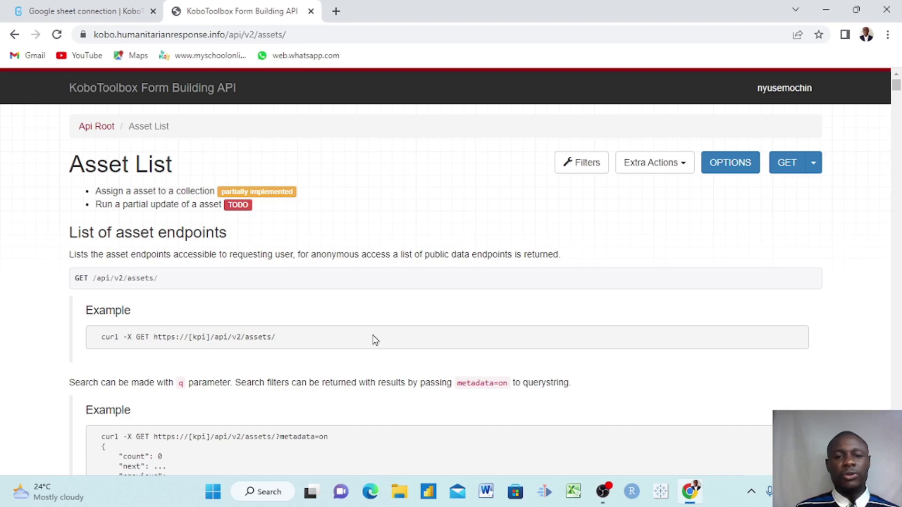
scroll(389, 361, down, 10)
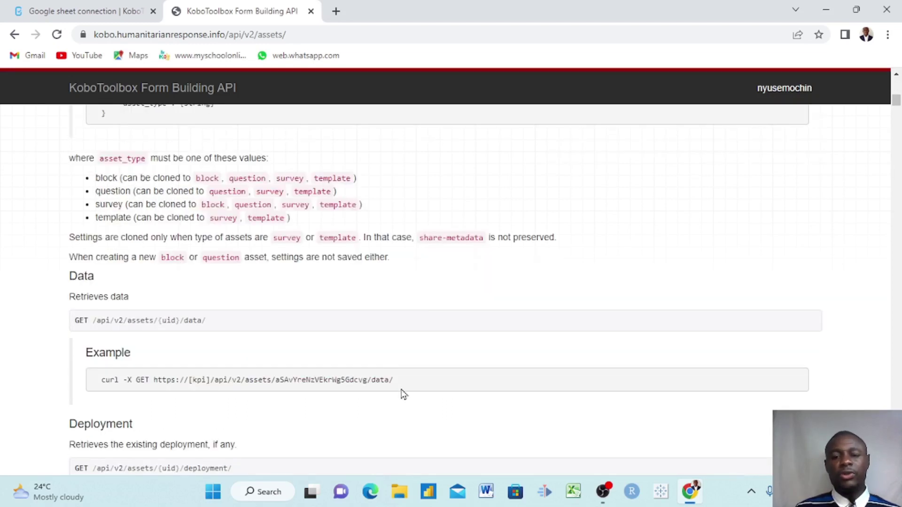
scroll(403, 394, down, 2)
scroll(403, 393, down, 20)
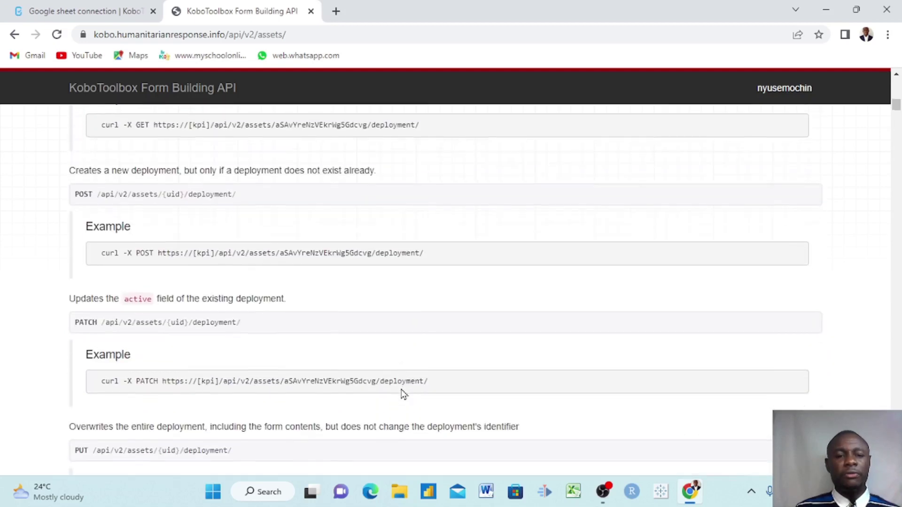
scroll(403, 394, down, 20)
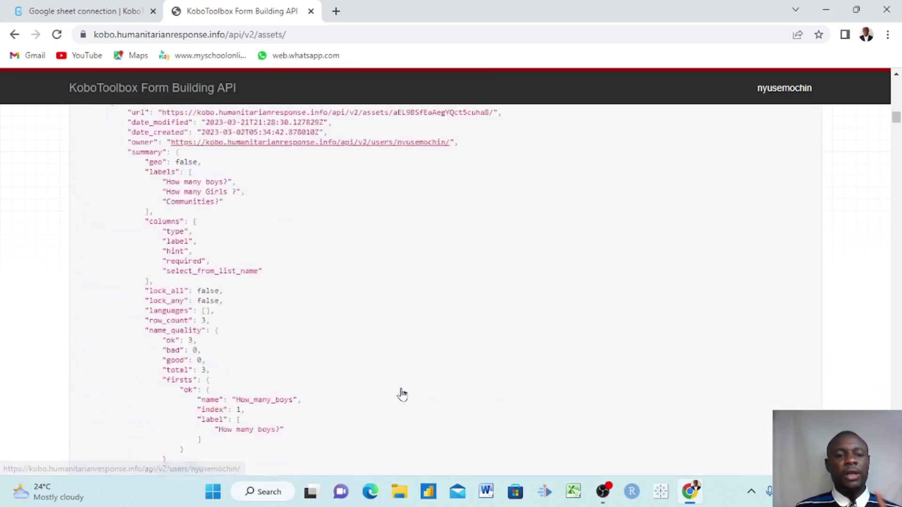
scroll(403, 393, down, 20)
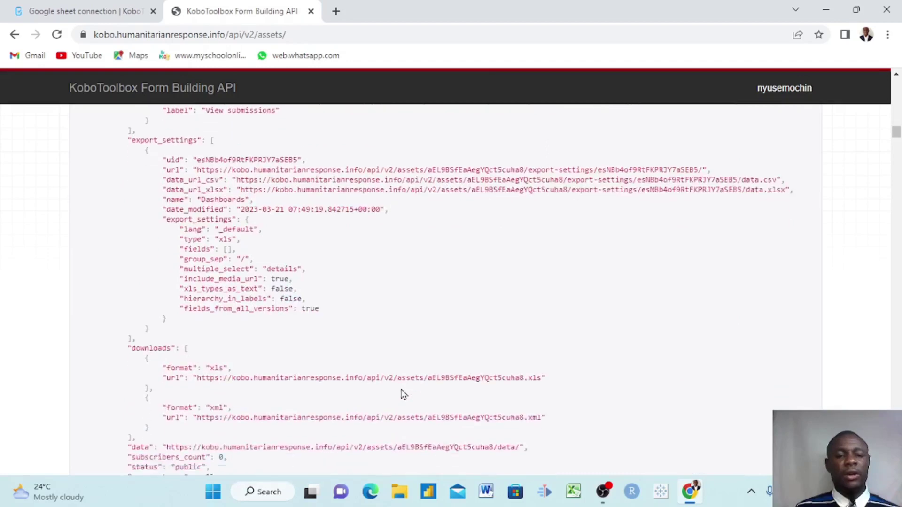
scroll(403, 394, down, 20)
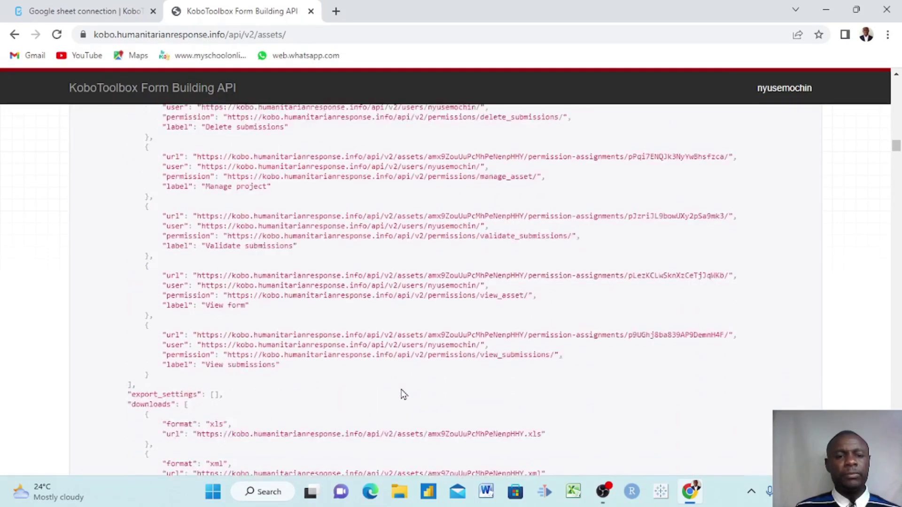
scroll(403, 393, down, 20)
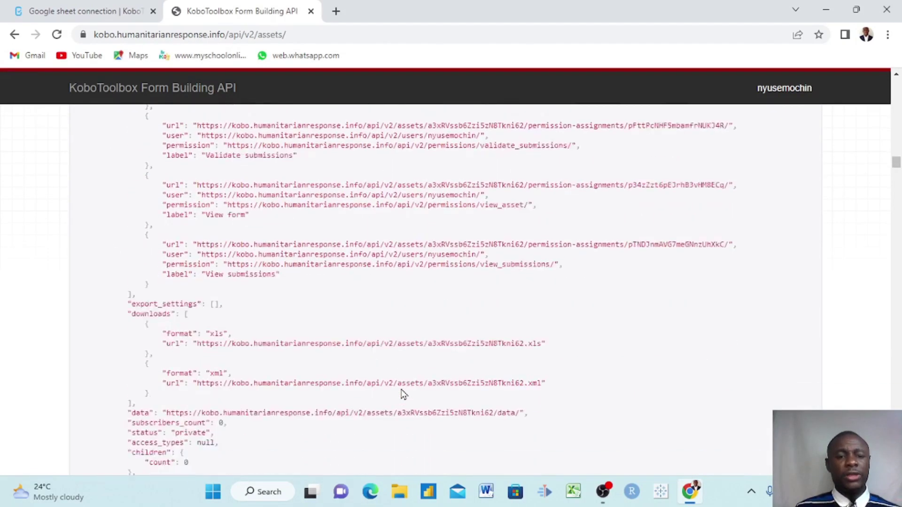
scroll(403, 393, down, 20)
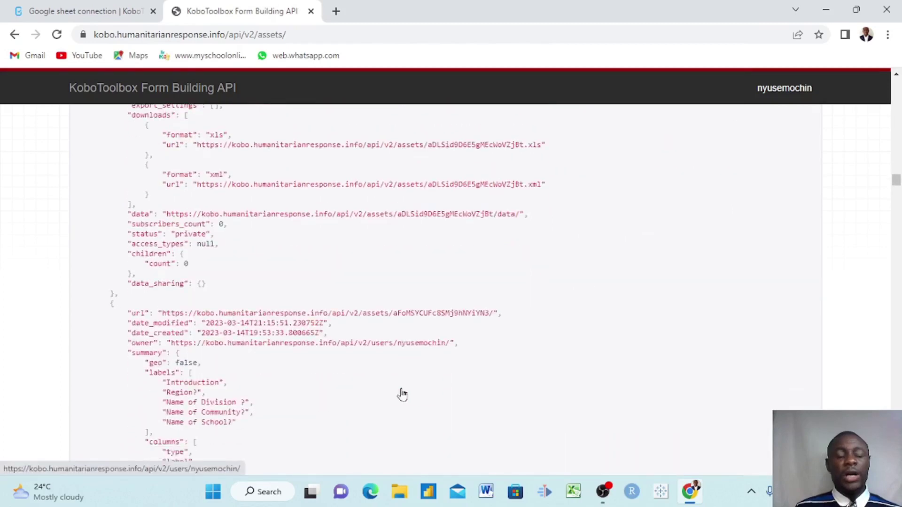
scroll(403, 394, down, 20)
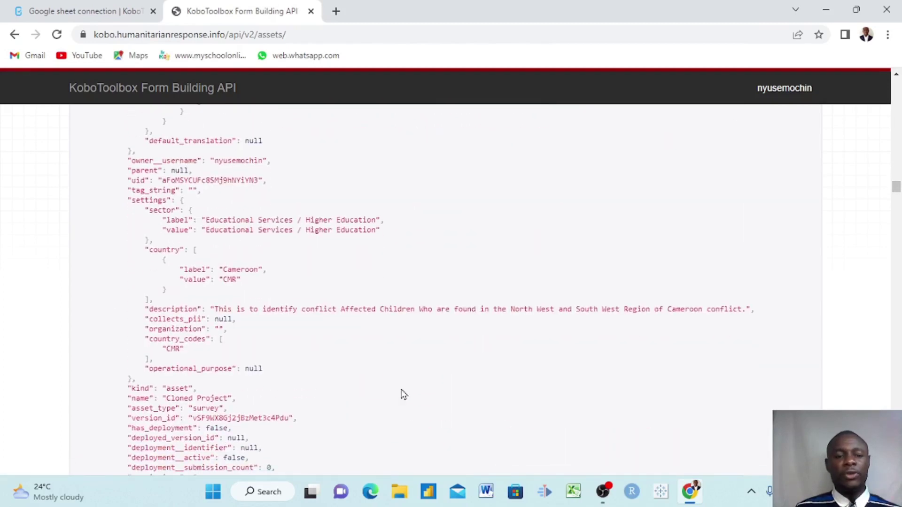
scroll(403, 393, down, 1)
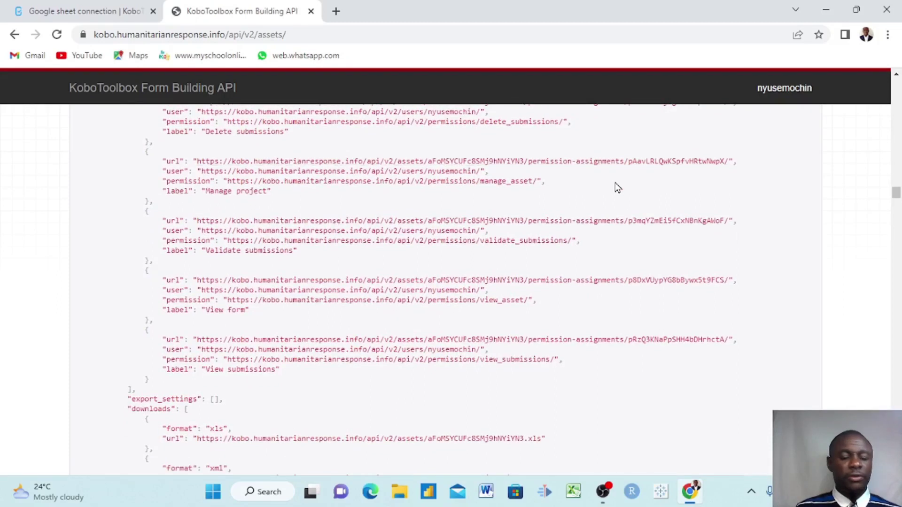
- Search the assets JSON for 'Dashboards', cross-checking the export name on the Downloads tab
key(ctrl+f)
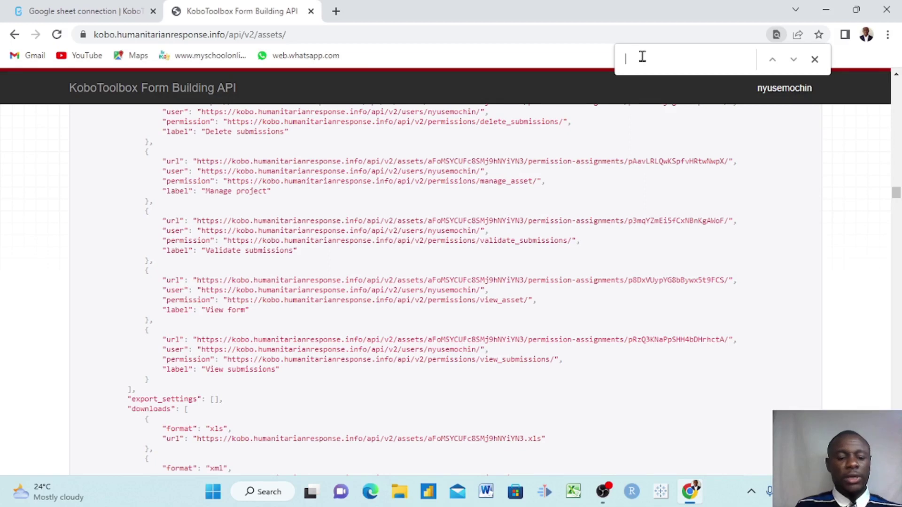
text(Dashbo)
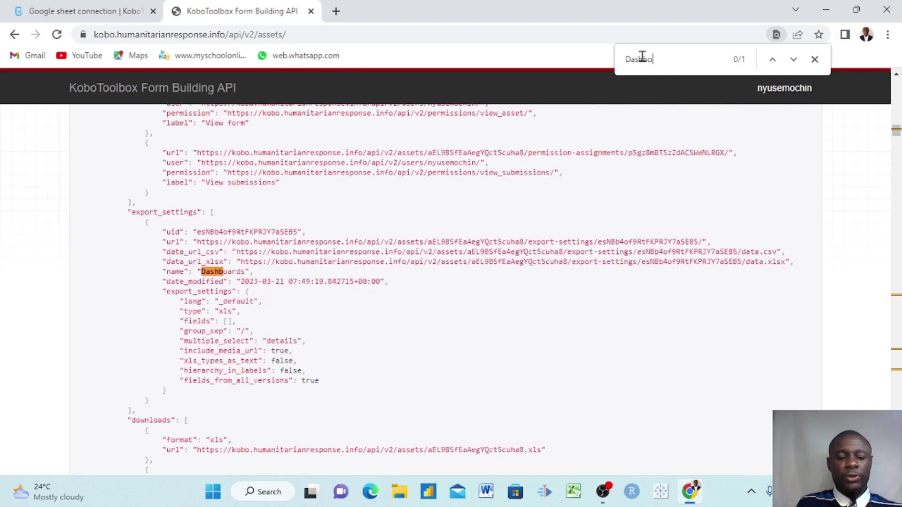
text(ard)
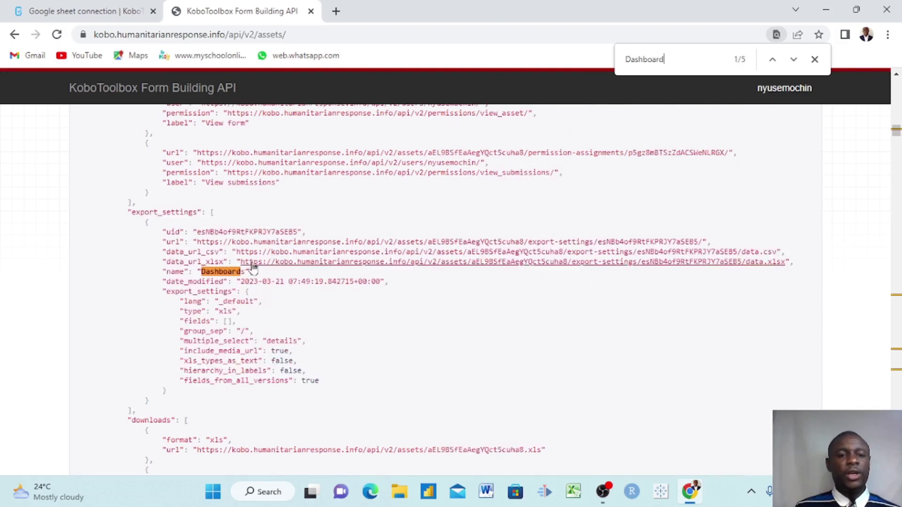
text(s)
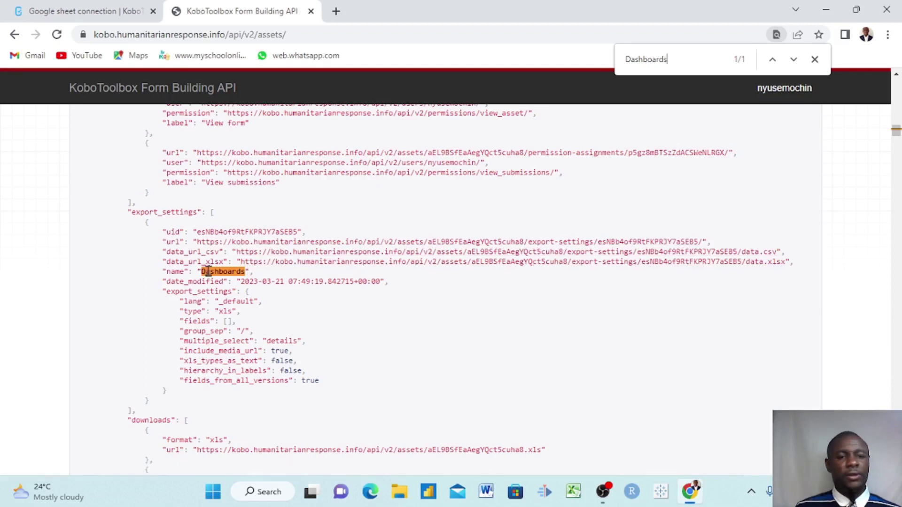
click(90, 15)
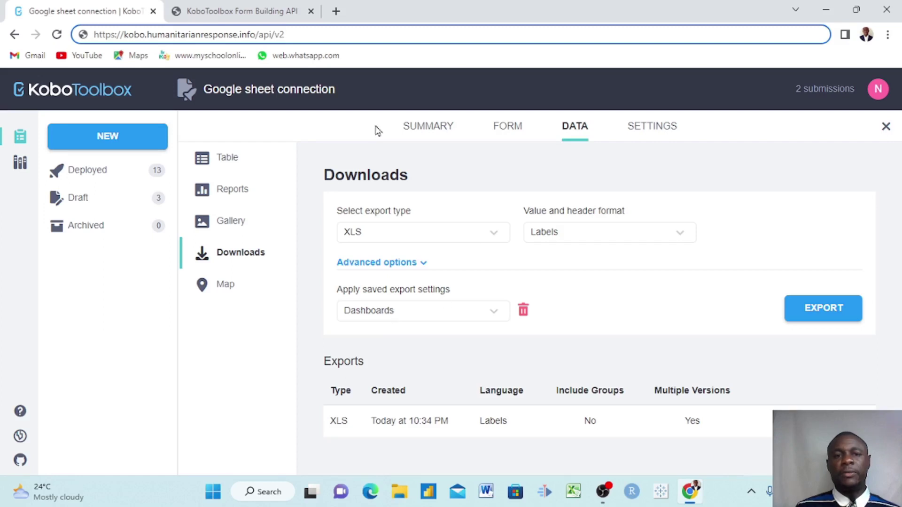
click(230, 11)
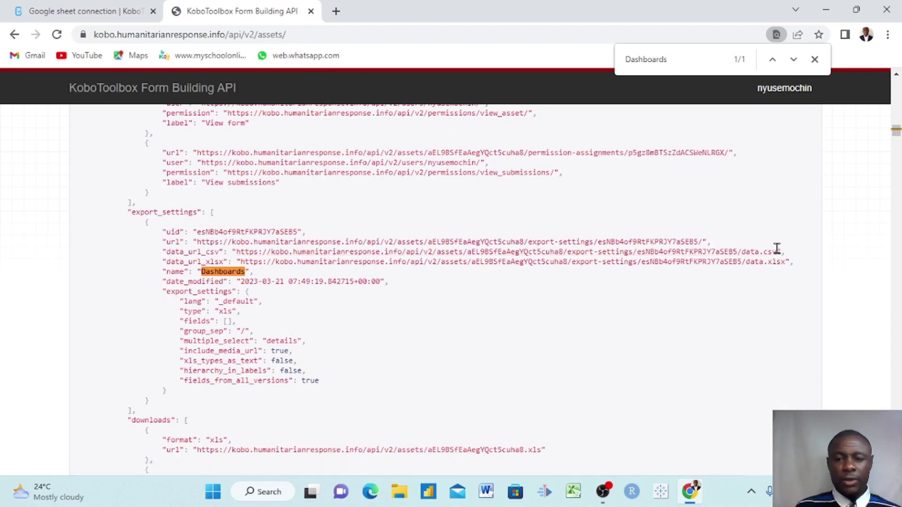
- Copy the link address of the Dashboards export's data_url_csv
drag(776, 248, 733, 256)
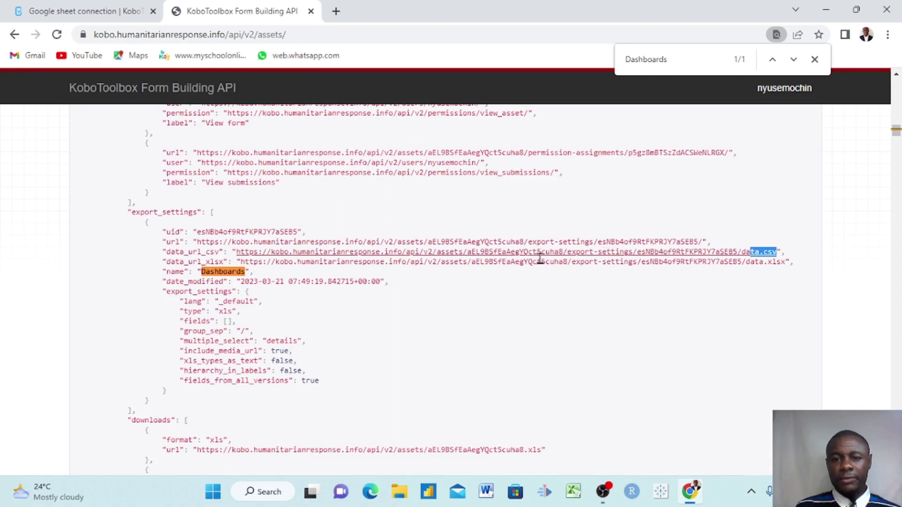
drag(501, 250, 515, 258)
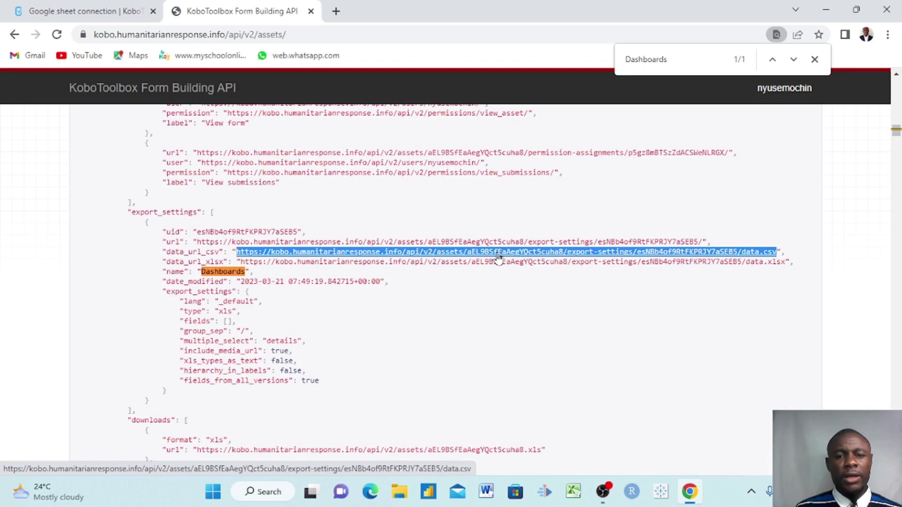
right_click(501, 258)
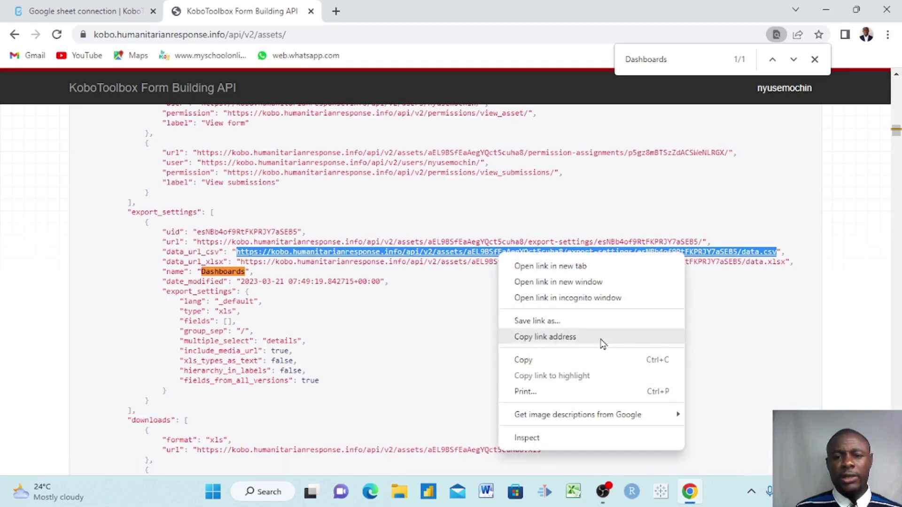
click(531, 366)
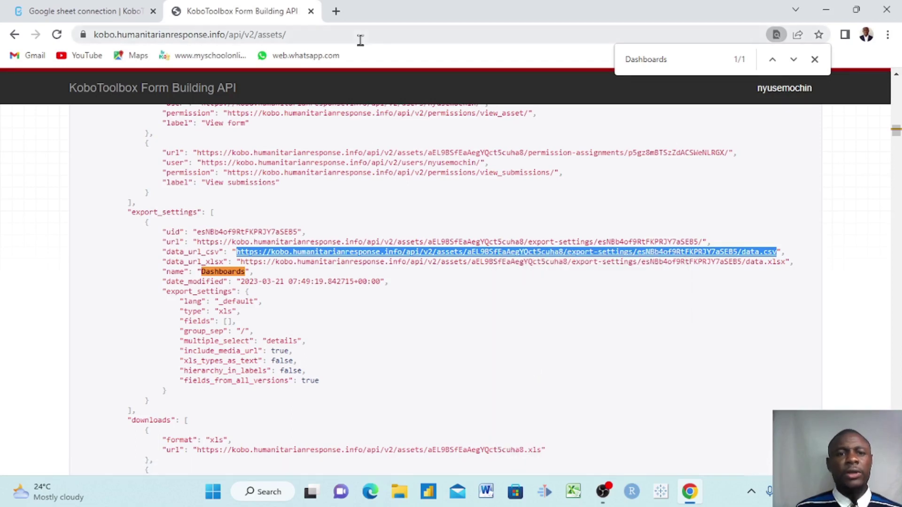
- Create a blank Google Sheet by going to sheet.new in a new tab
click(336, 12)
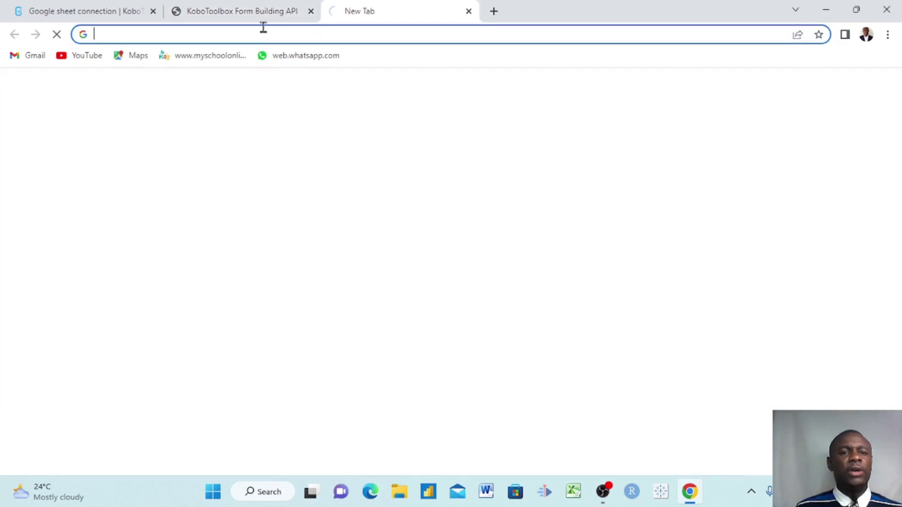
click(262, 33)
text(she)
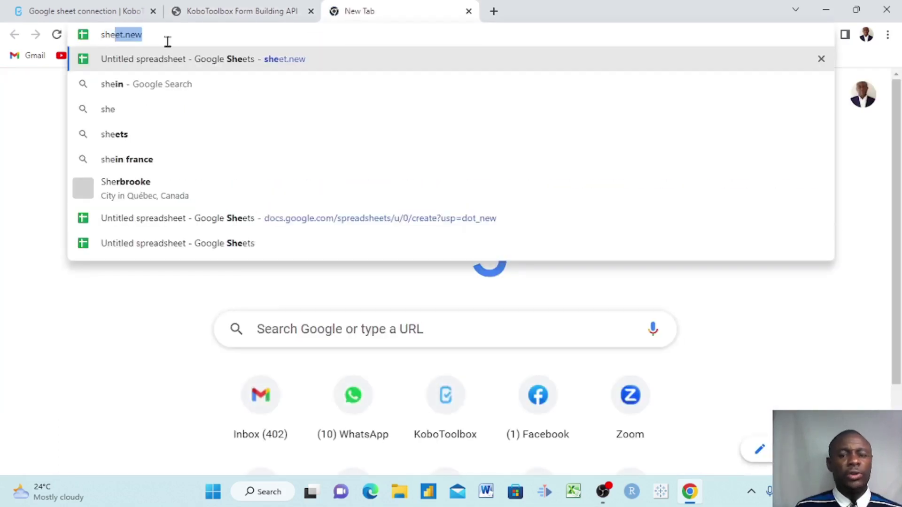
key(Return)
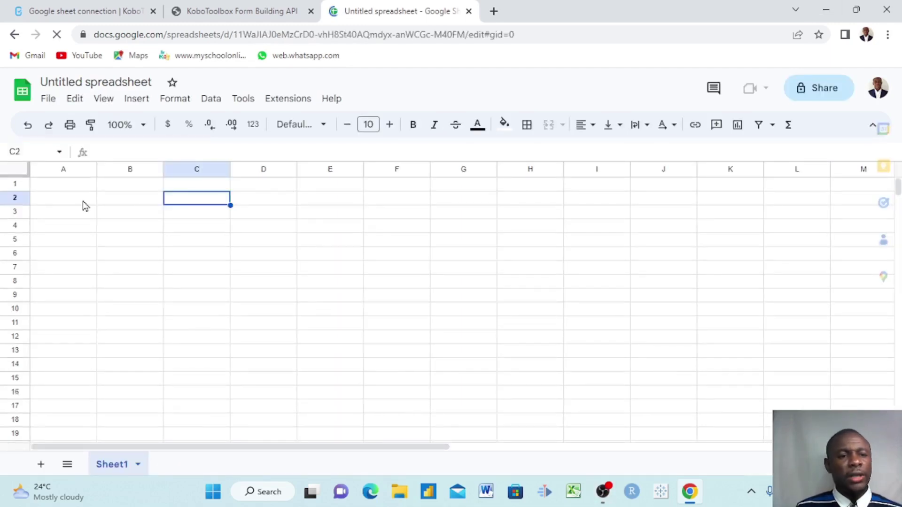
- In A1, enter an IMPORTDATA formula with the pasted Kobo data.csv URL and ';' delimiter
click(59, 187)
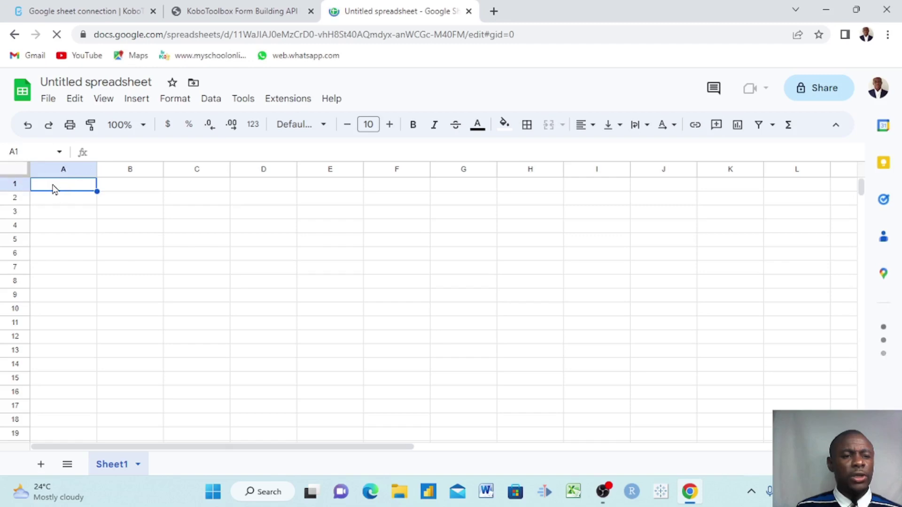
text(=importdata)
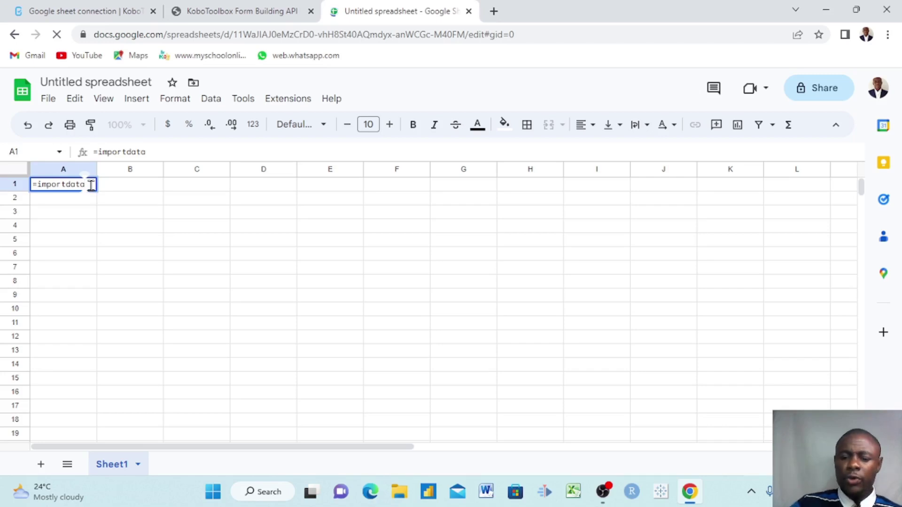
text((")
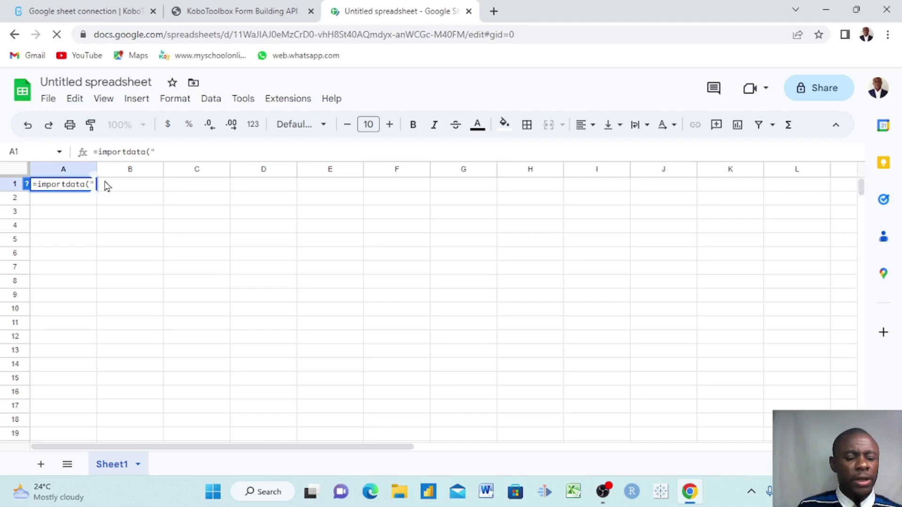
key(ctrl+v)
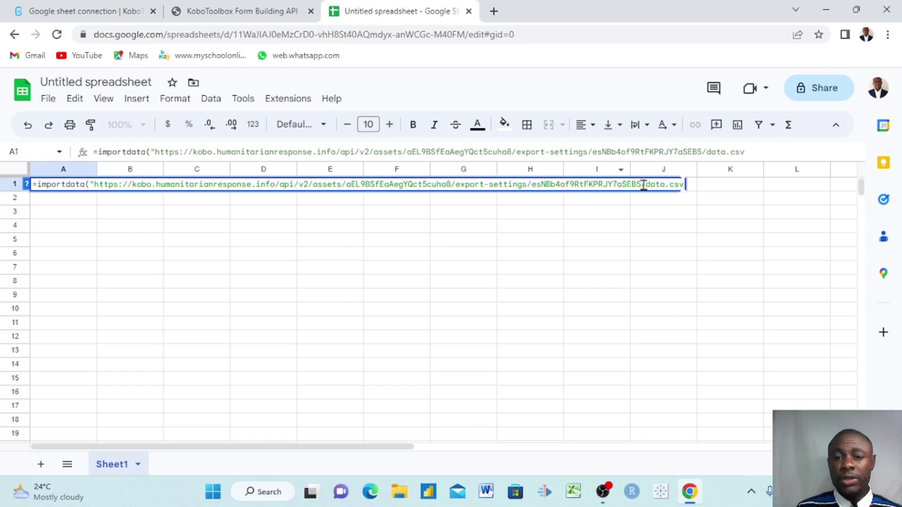
text(")
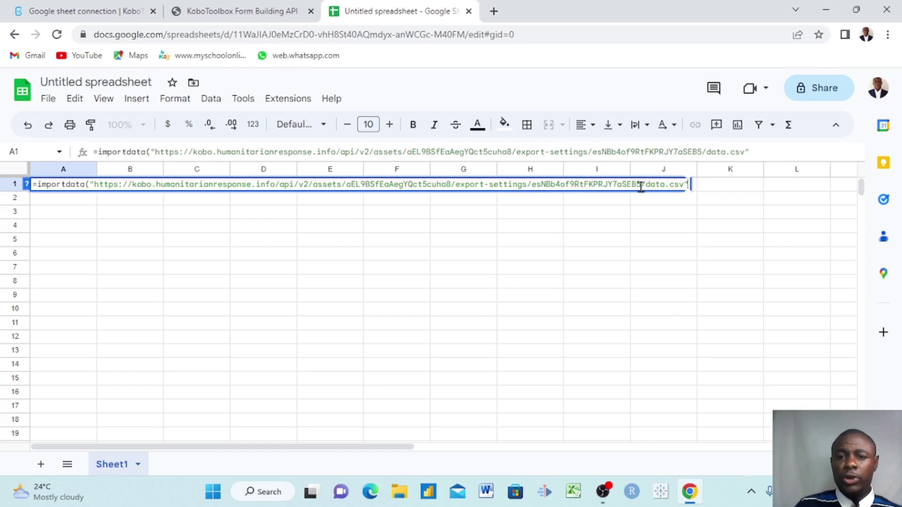
text(, )
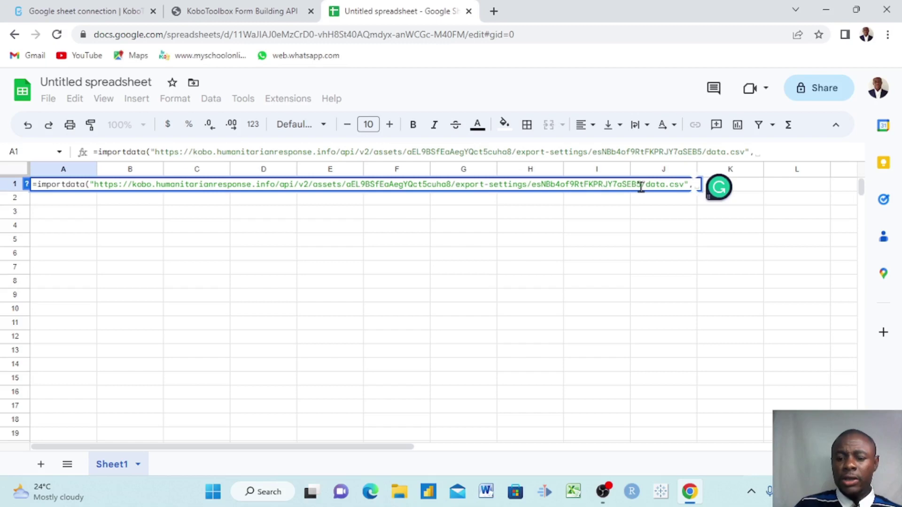
text(")
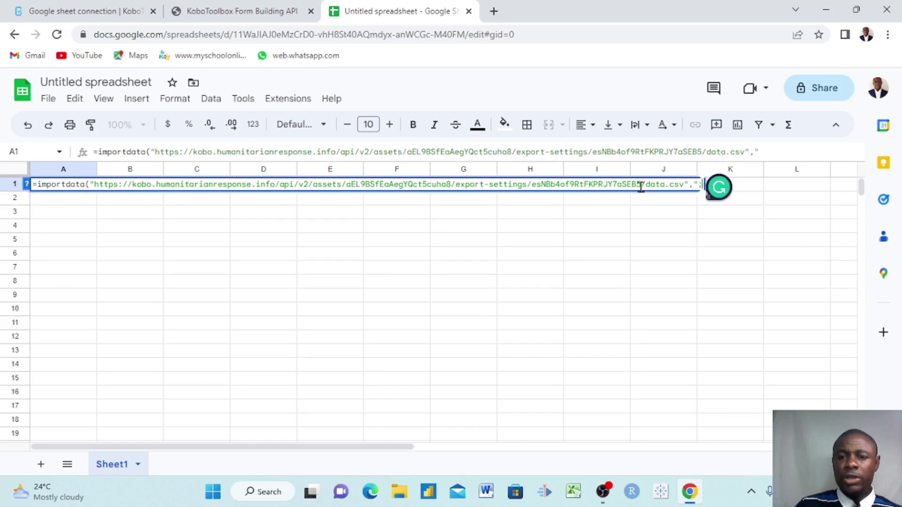
text(;"))
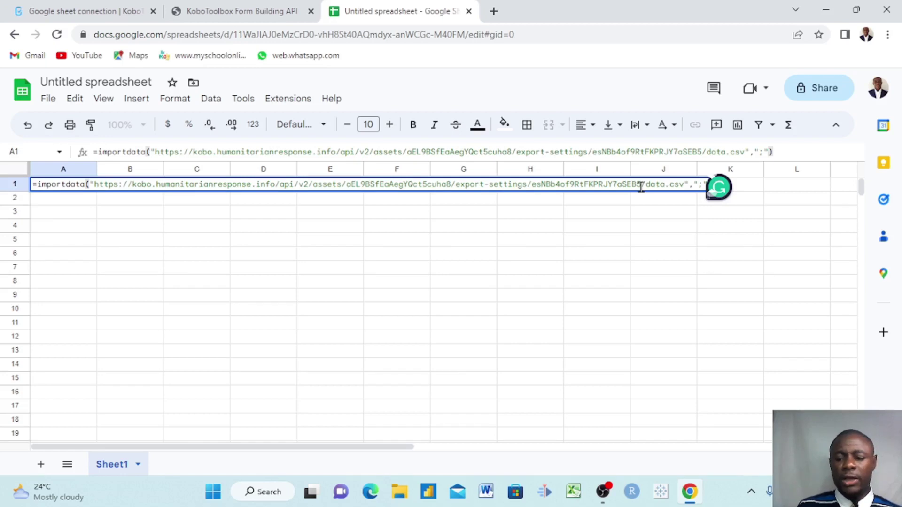
key(Return)
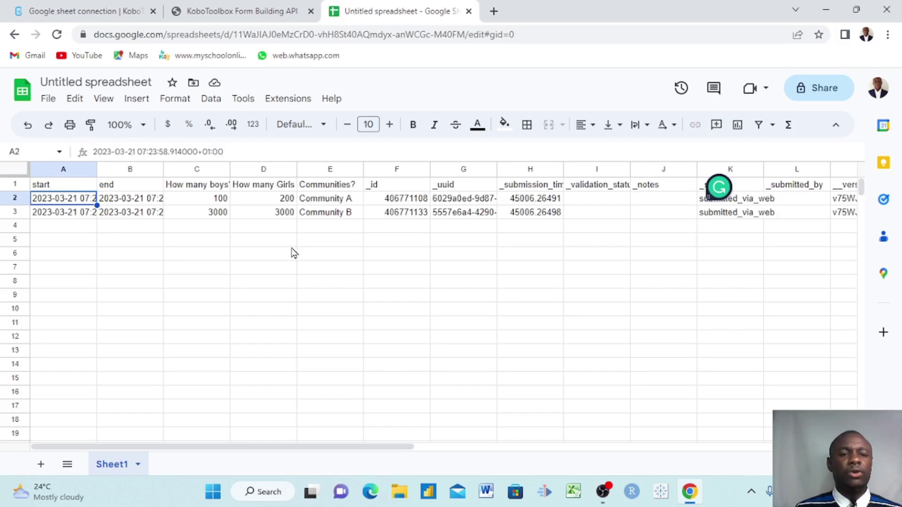
- Check the How many boys?, How many Girls ? and community cells, then return to KoboToolbox
scroll(293, 253, right, 5)
scroll(293, 252, left, 5)
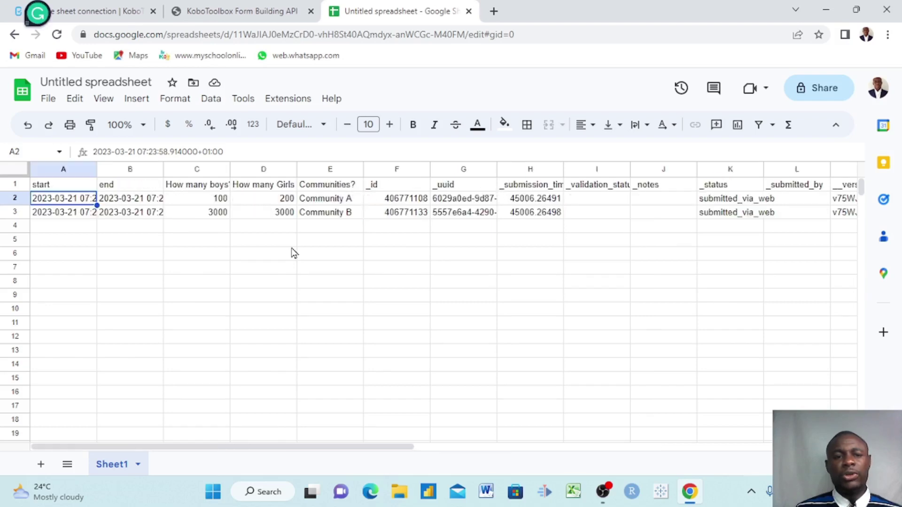
click(204, 189)
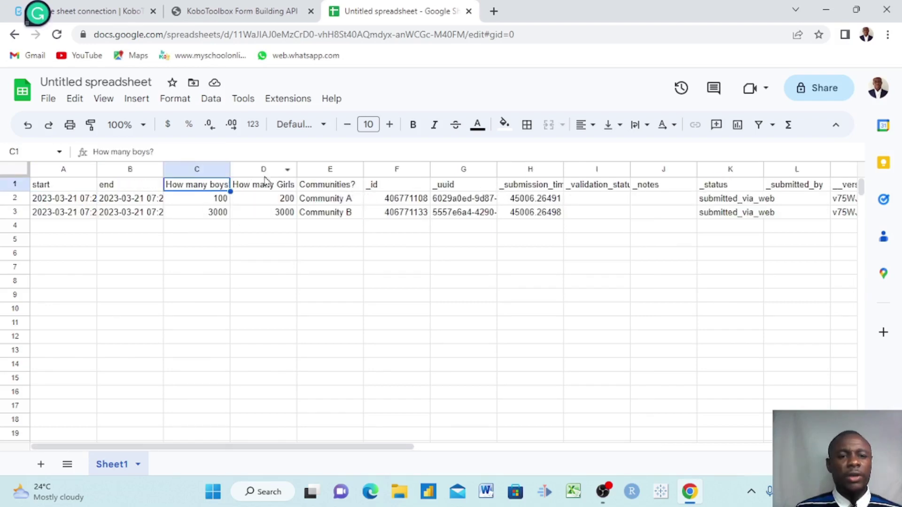
click(255, 188)
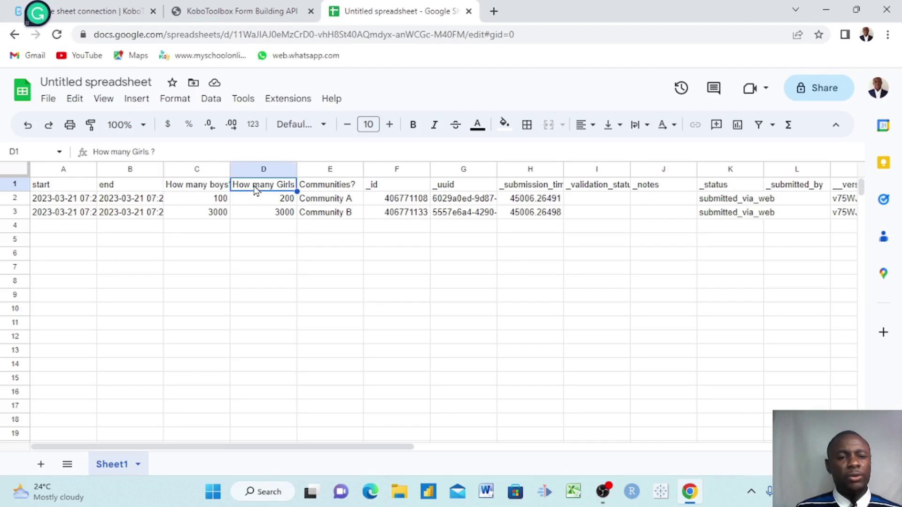
click(315, 213)
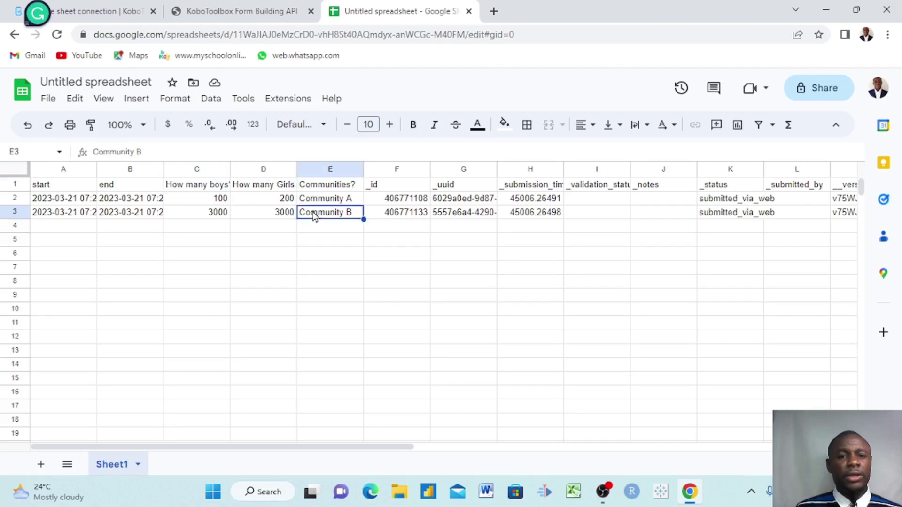
click(248, 187)
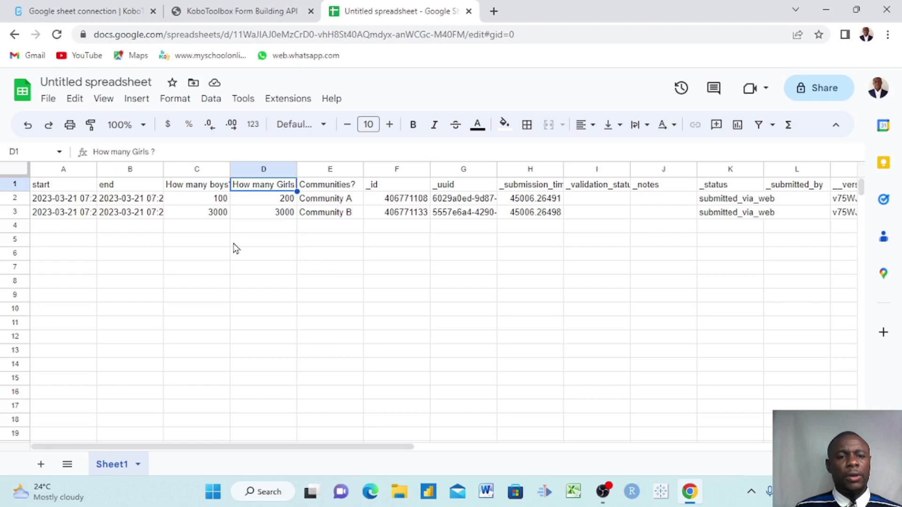
click(285, 270)
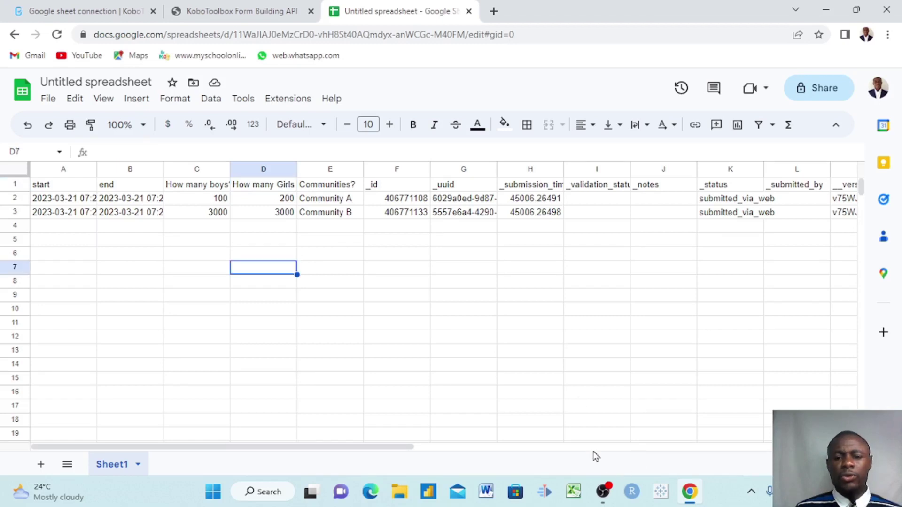
click(684, 451)
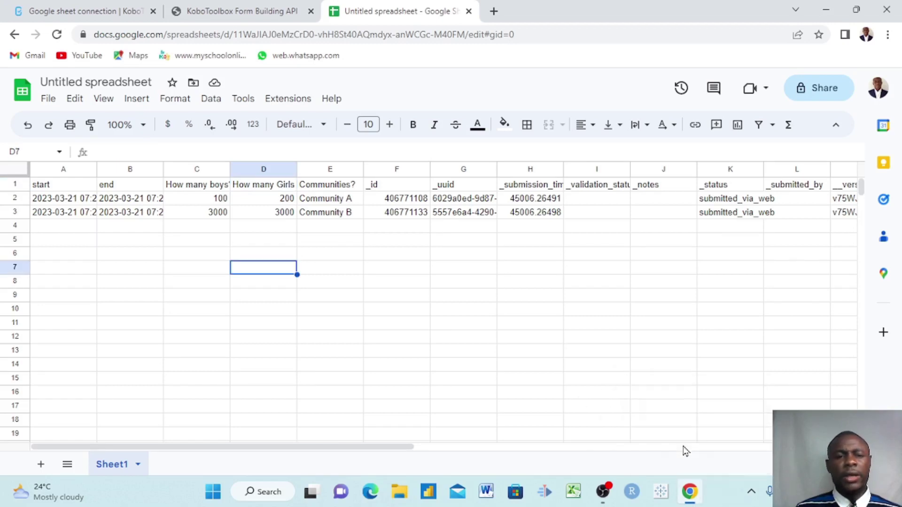
click(97, 17)
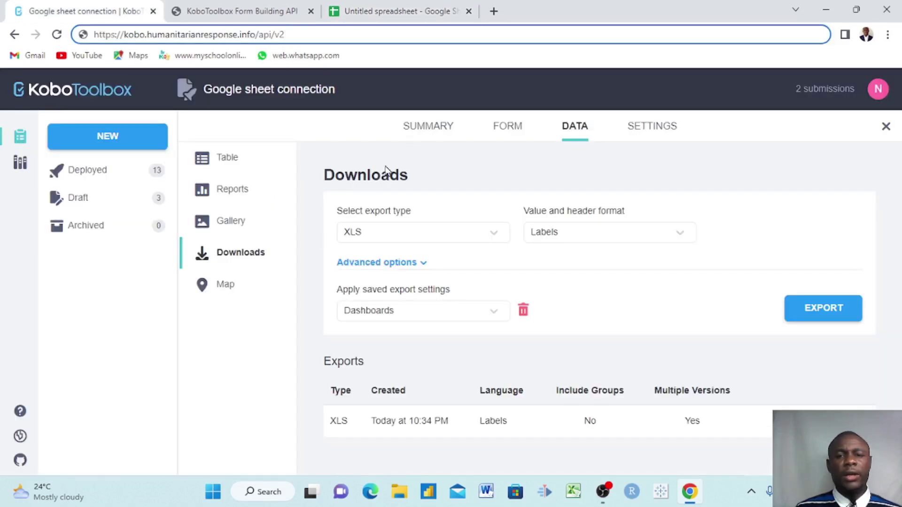
- Copy the form's Online-Offline web data-collection link from the FORM page and open a blank browser tab
click(502, 136)
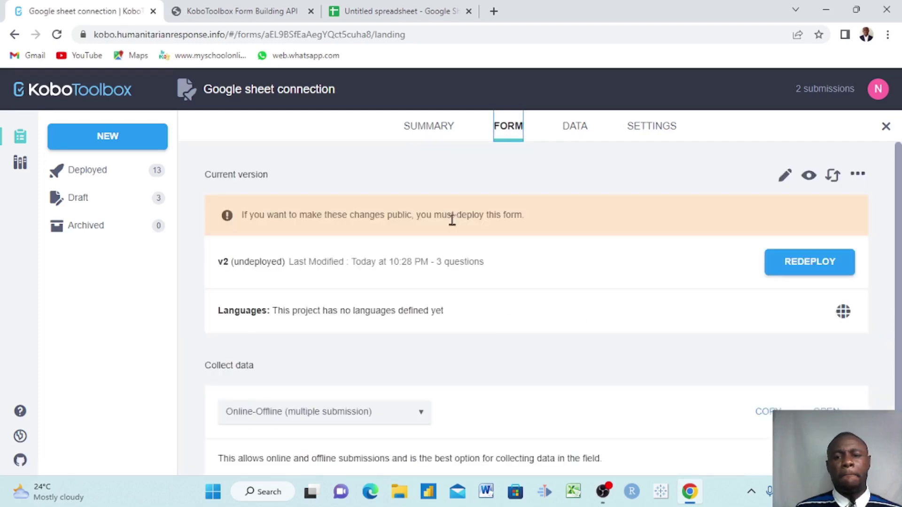
click(767, 412)
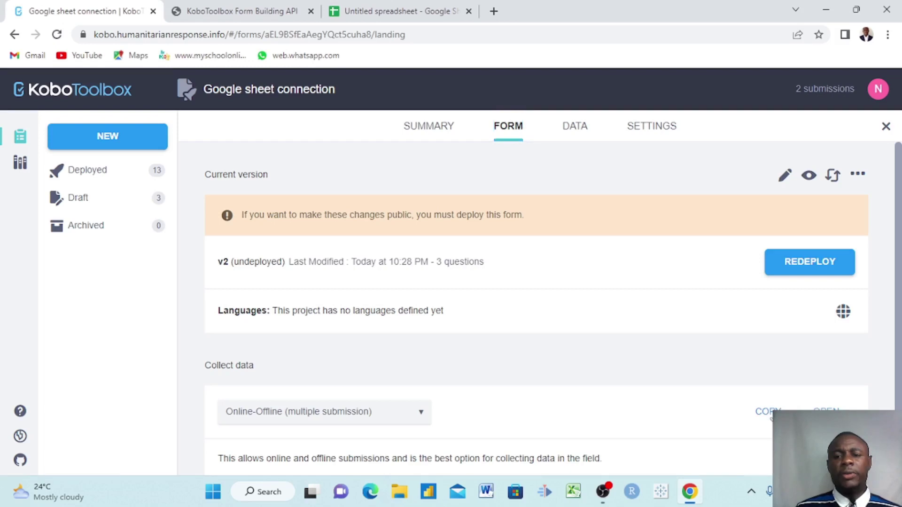
click(494, 11)
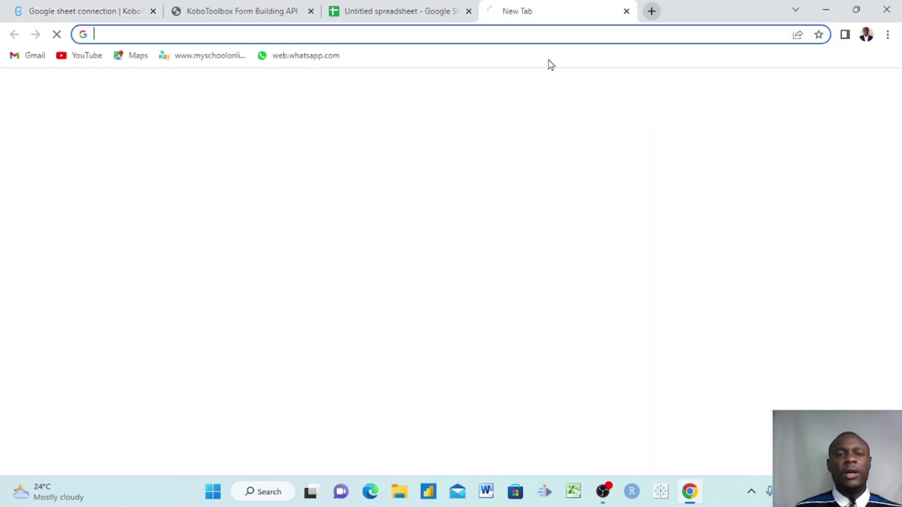
- Load the copied Enketo form link in Chrome's address bar
click(426, 34)
key(ctrl+v)
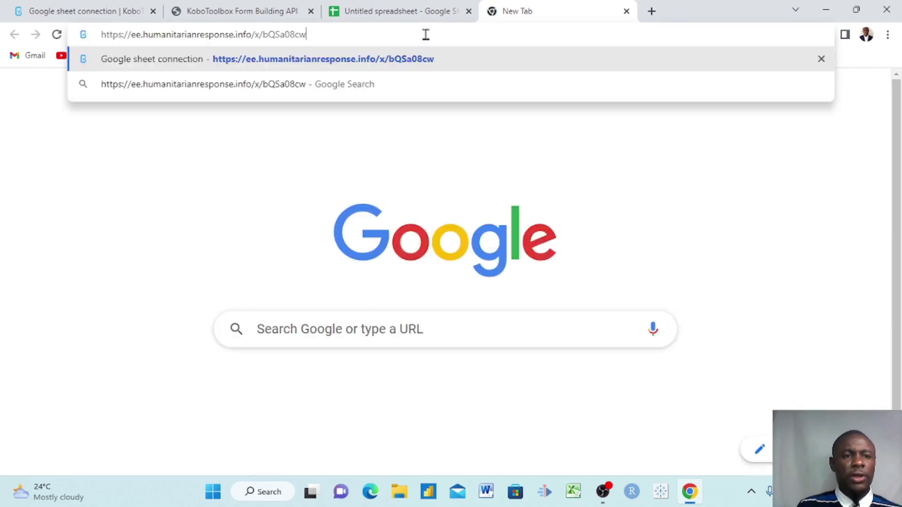
key(Return)
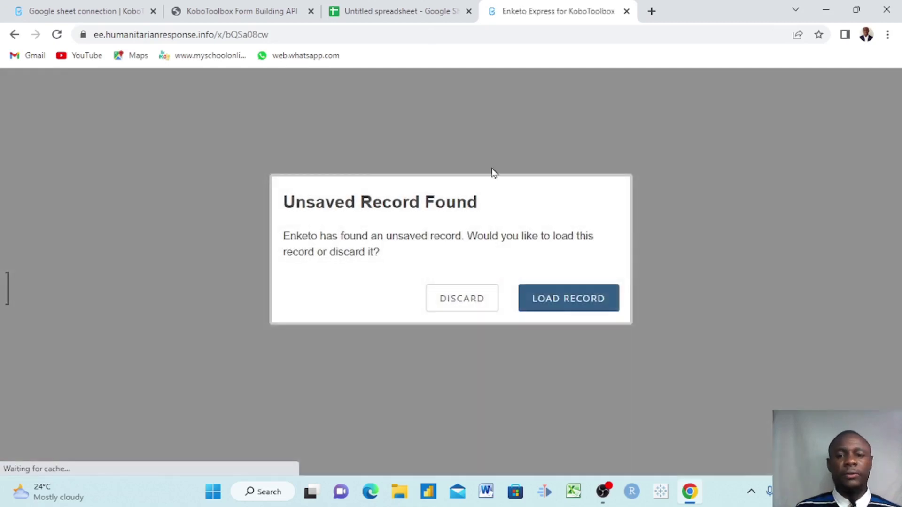
- Load the unsaved record and answer 1000 boys, 2000 girls and Community A
click(558, 302)
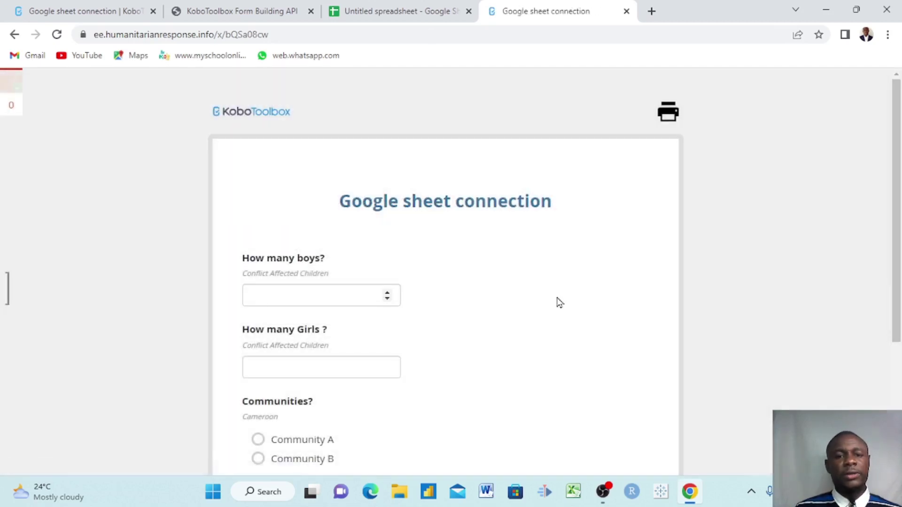
click(332, 295)
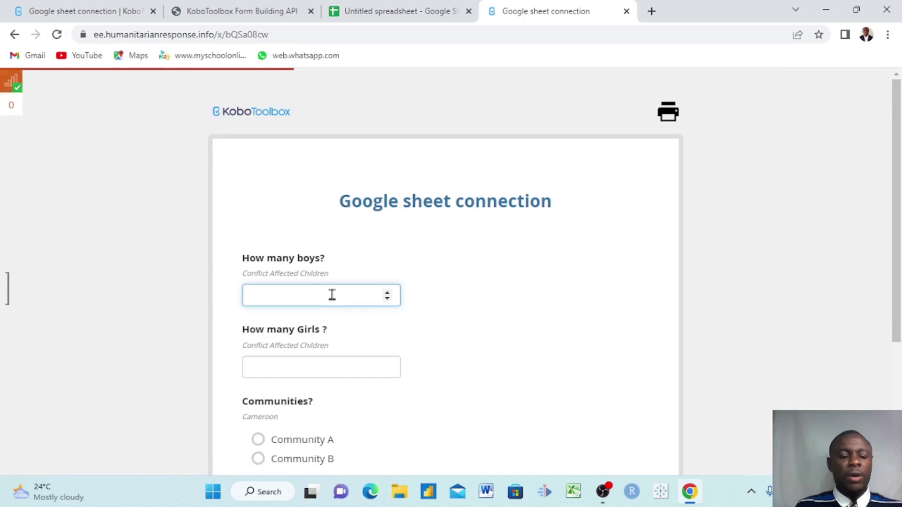
text(1000)
scroll(356, 332, down, 2)
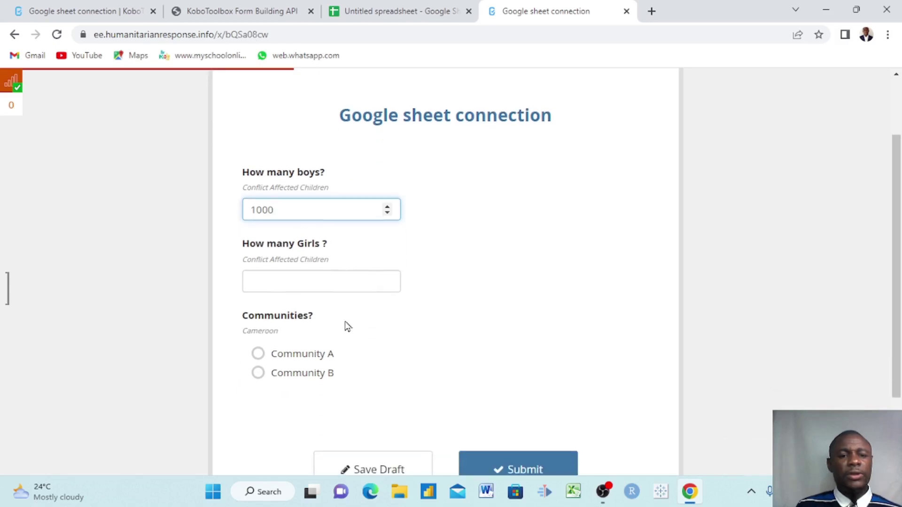
click(285, 290)
text(2000)
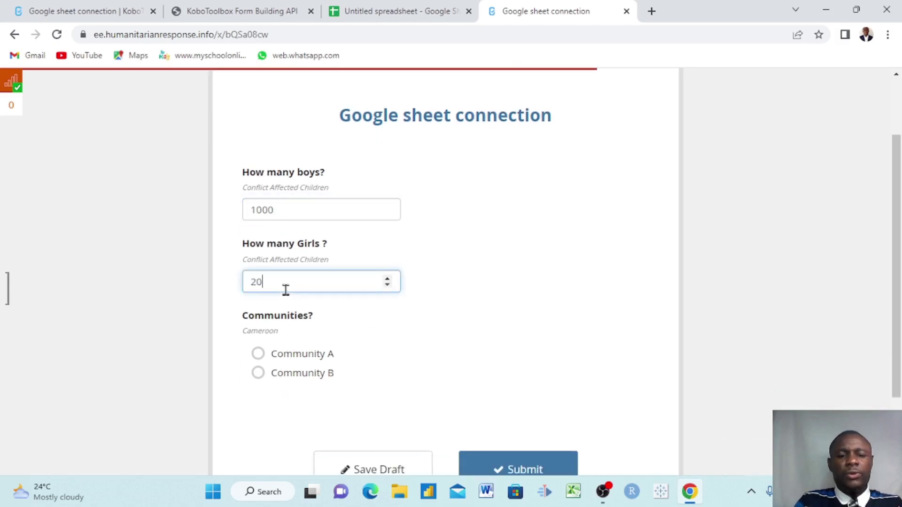
scroll(285, 290, down, 2)
click(256, 262)
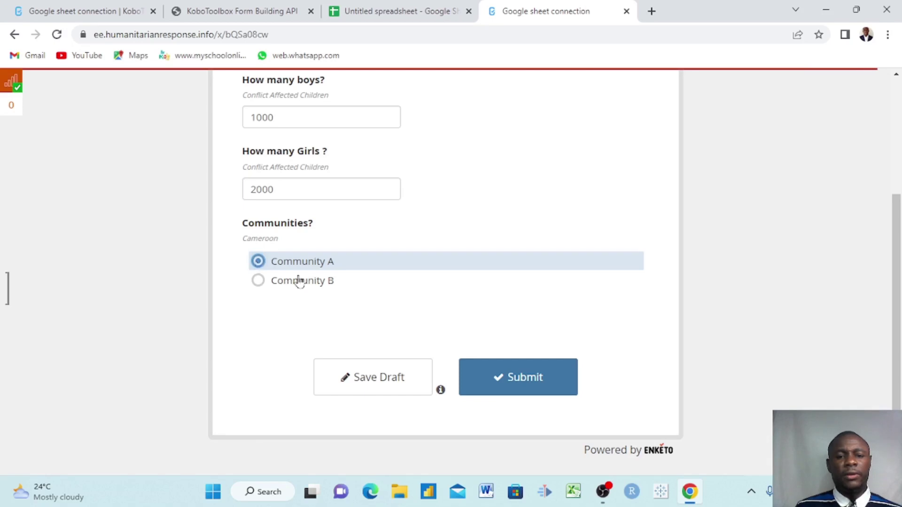
- Submit the record, dismiss the queued-submission notice, and go back to the KoboToolbox tab
click(489, 371)
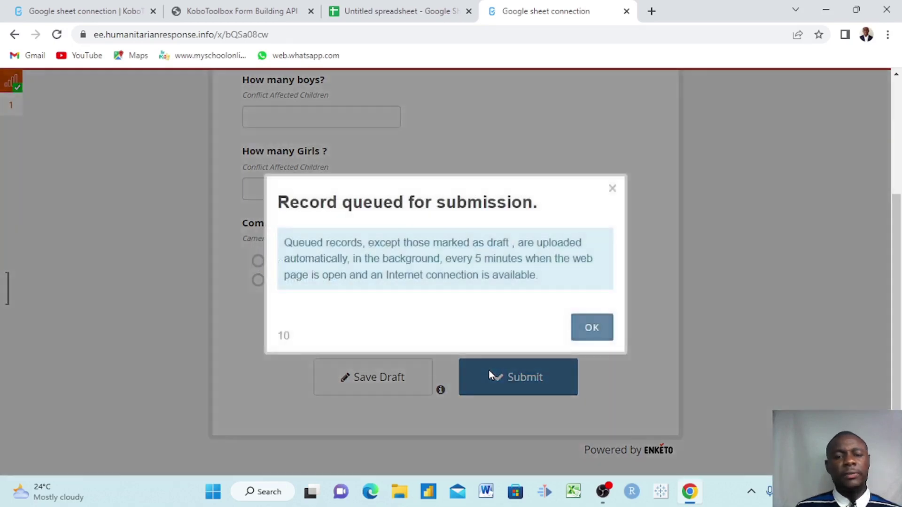
click(601, 328)
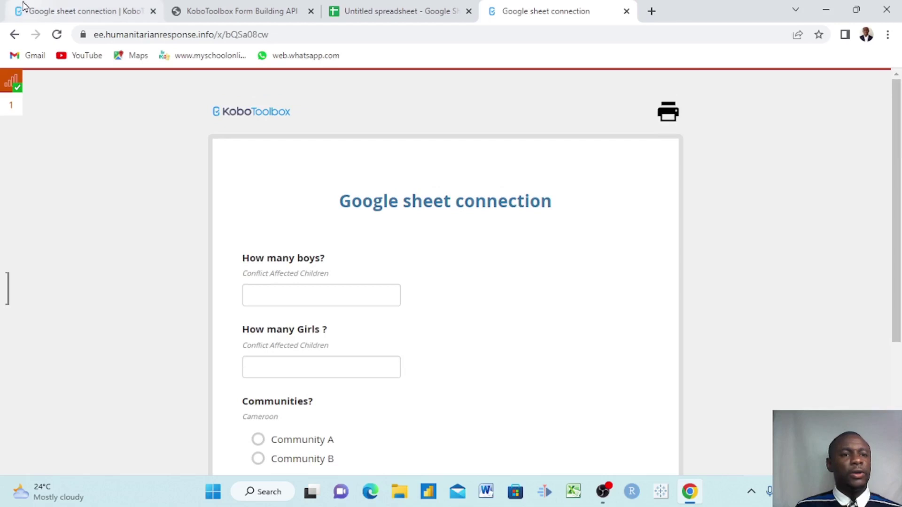
click(61, 9)
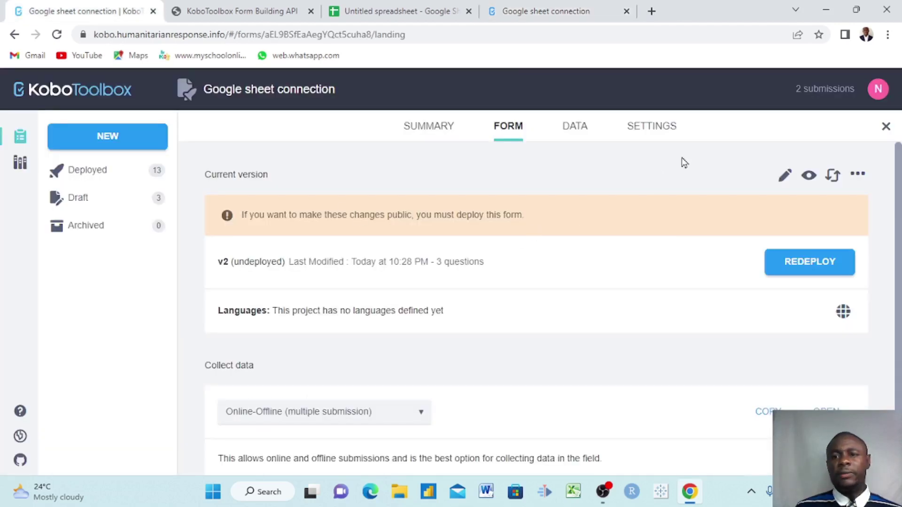
- Reload the KoboToolbox project page twice, then switch back to the Enketo form tab
click(57, 39)
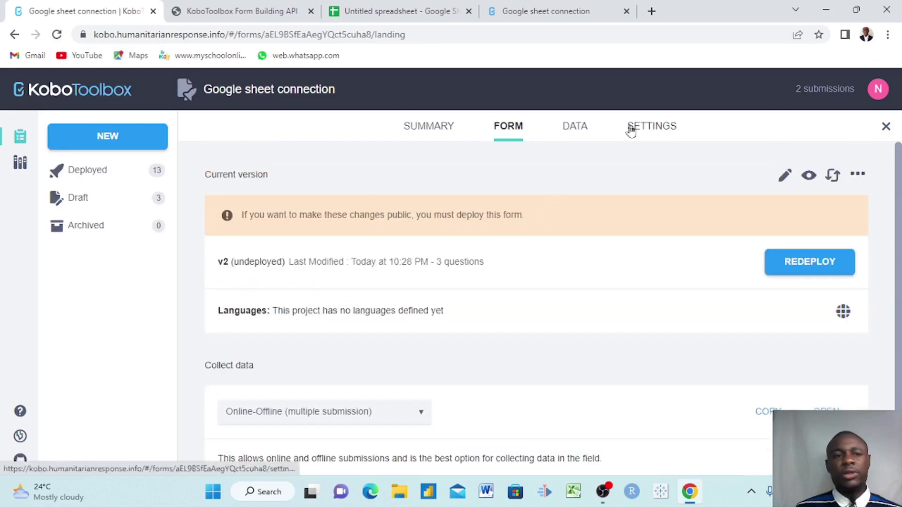
click(56, 35)
click(512, 7)
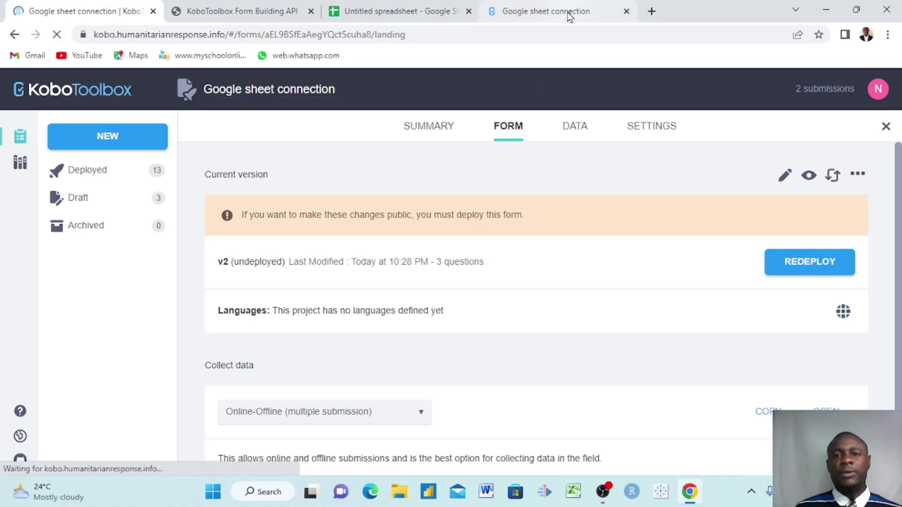
- Confirm KoboToolbox shows 3 submissions, then bring up the Untitled spreadsheet tab
scroll(480, 294, down, 4)
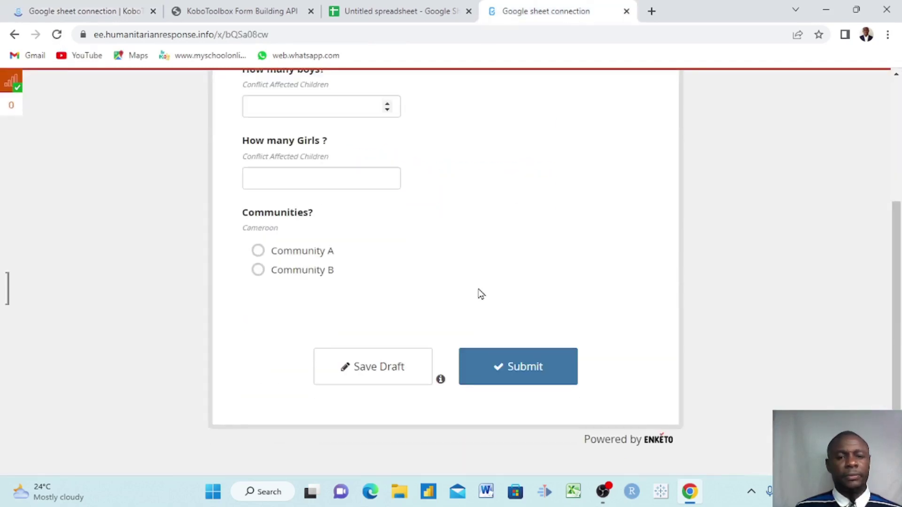
scroll(414, 179, up, 4)
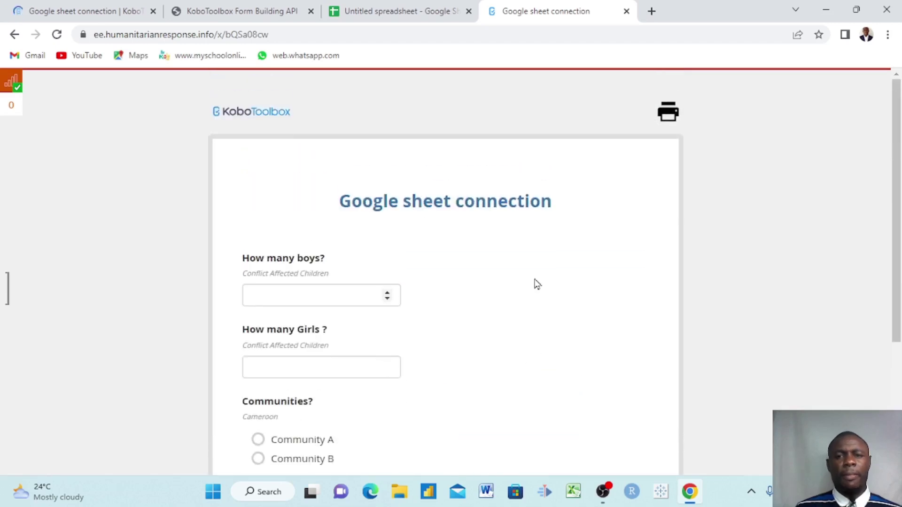
click(65, 12)
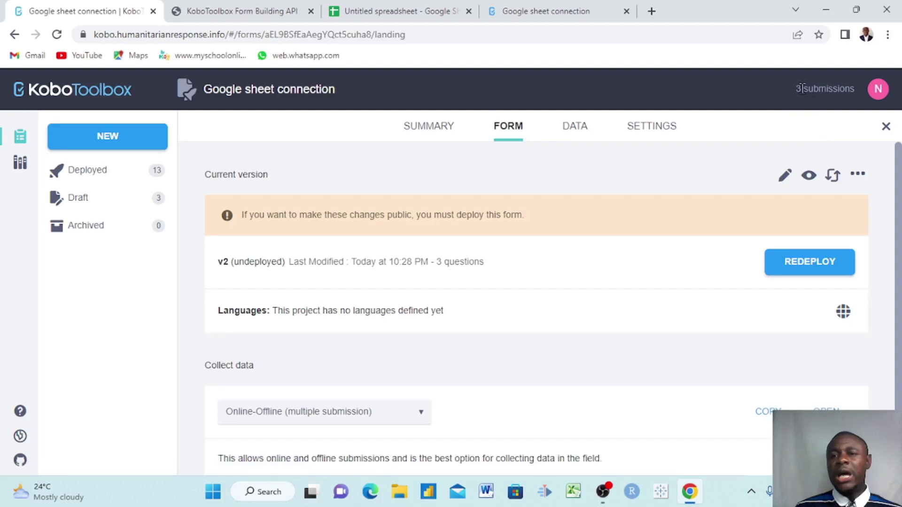
click(385, 14)
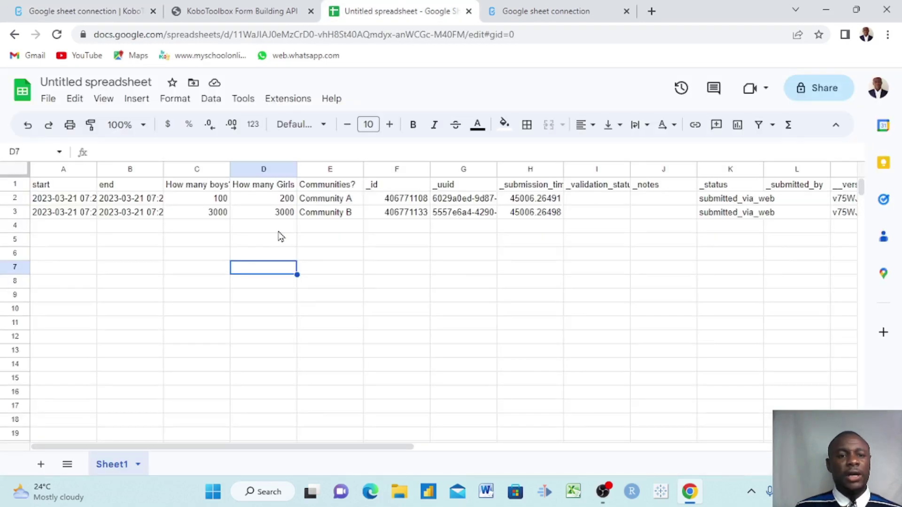
- Reload the sheet and verify row 4 shows Community A, 1000 boys, 2000 girls before switching to Power BI
scroll(280, 236, right, 2)
click(56, 35)
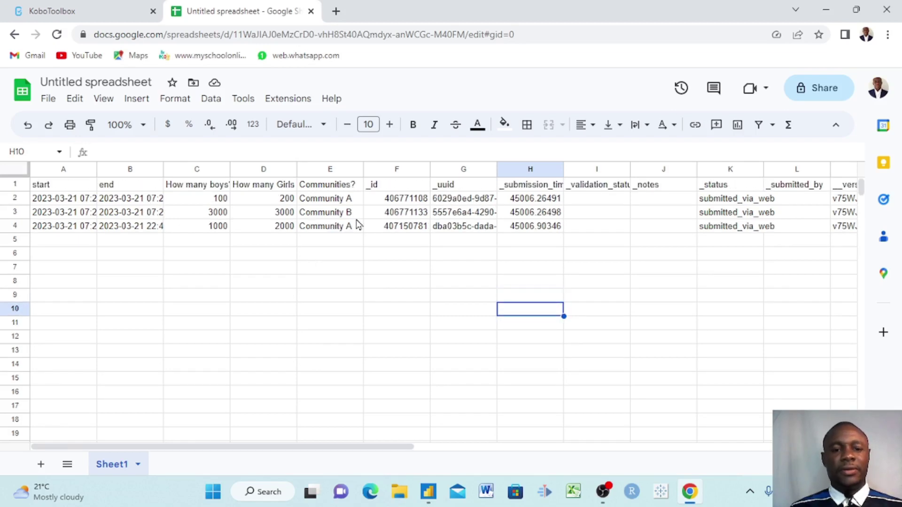
click(188, 213)
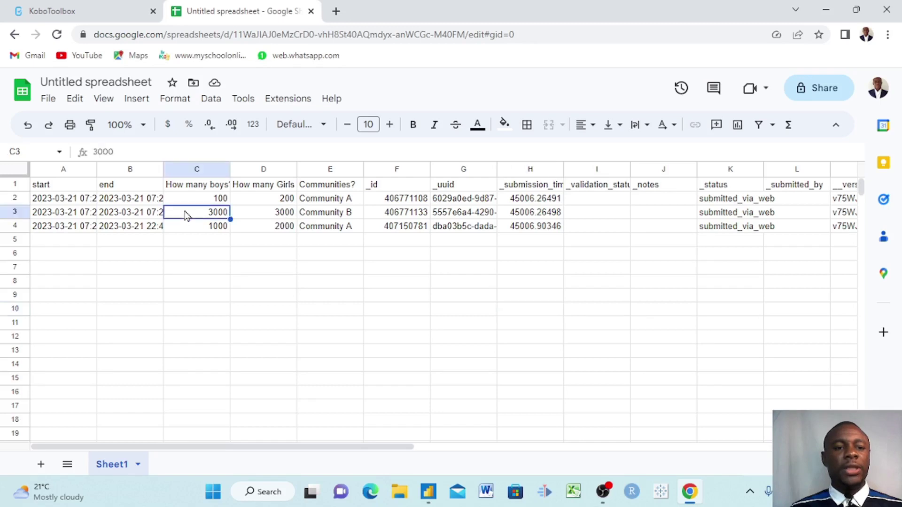
click(202, 229)
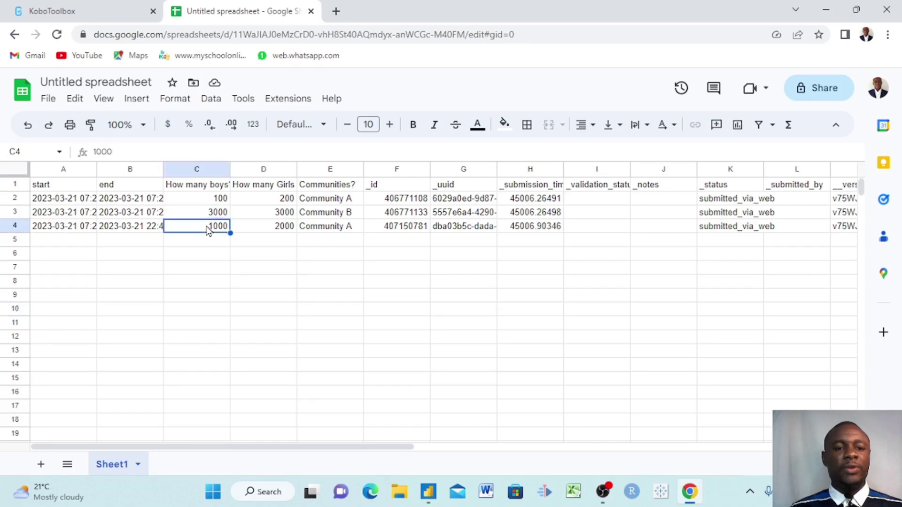
click(276, 232)
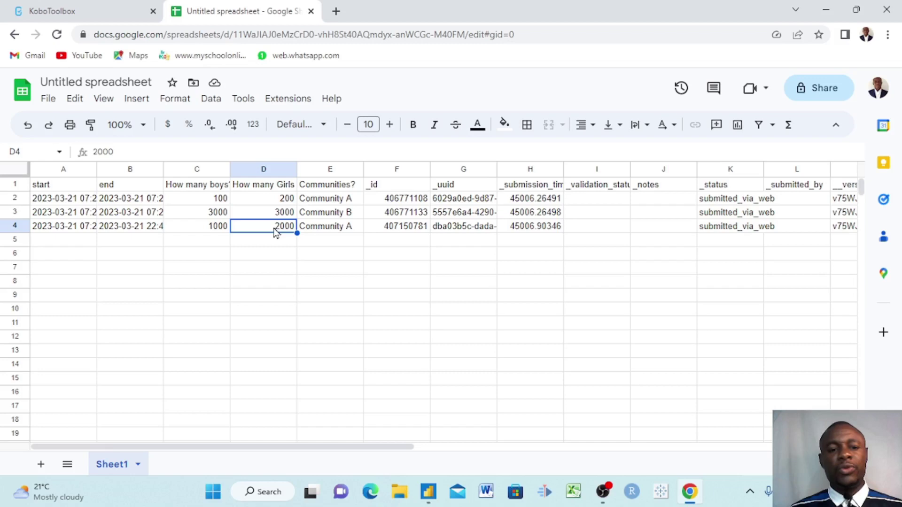
click(192, 230)
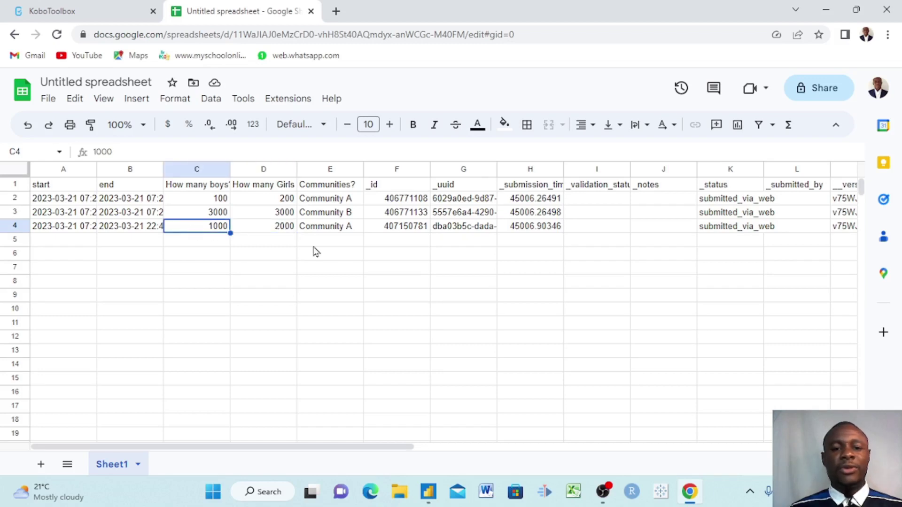
scroll(386, 256, down, 1)
scroll(387, 256, up, 1)
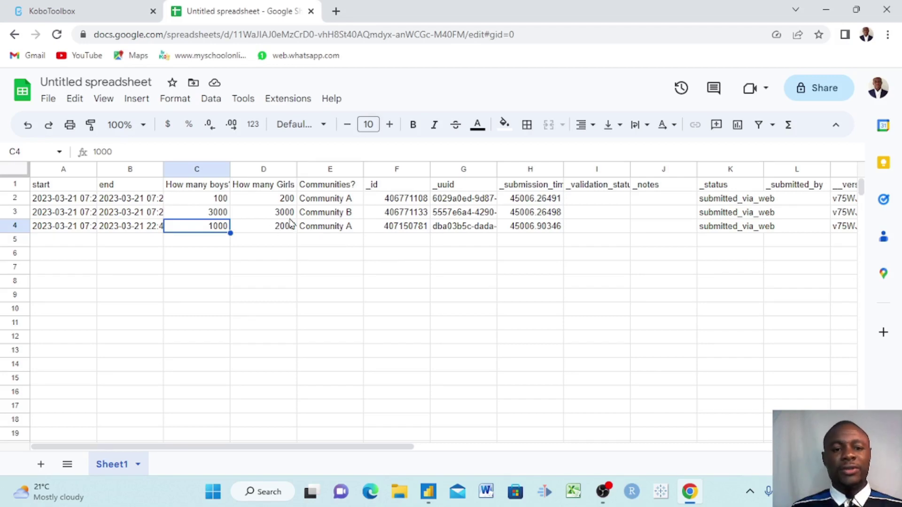
key(alt+Tab)
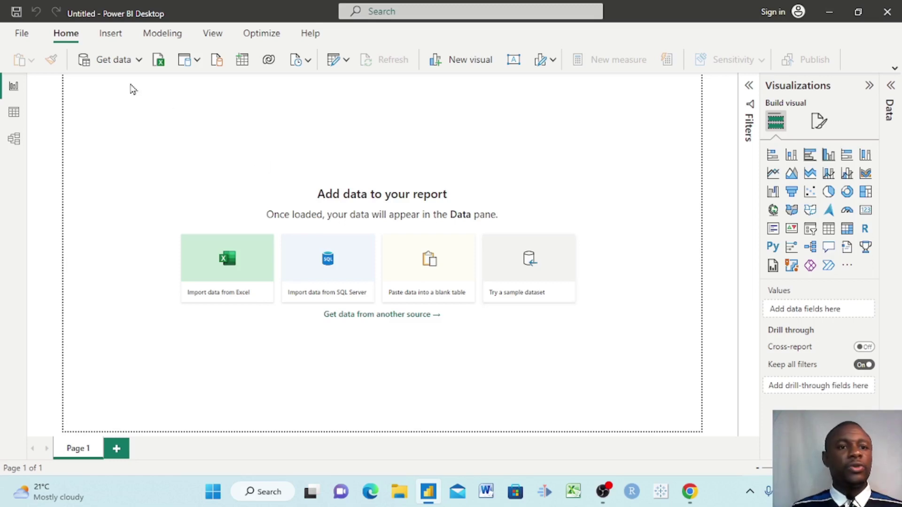
- Search the full Get data catalogue for the Google Sheets connector and connect with it
click(139, 61)
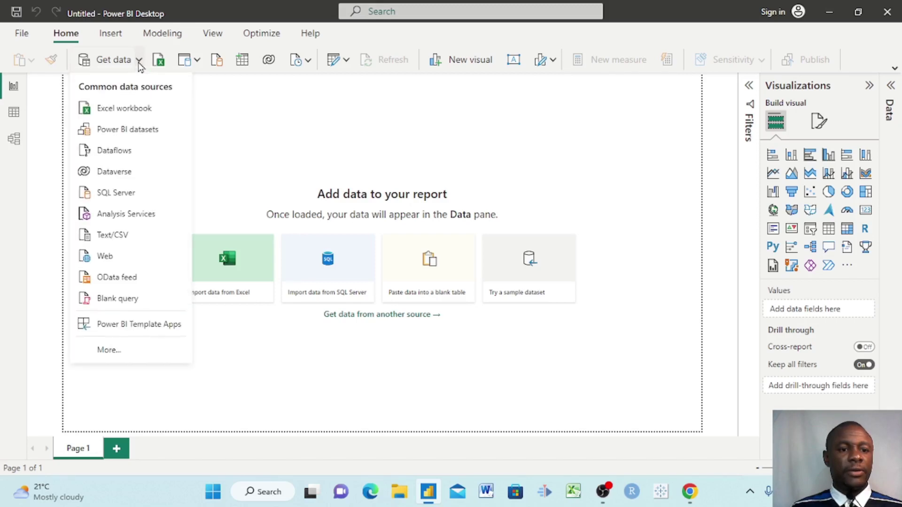
click(109, 350)
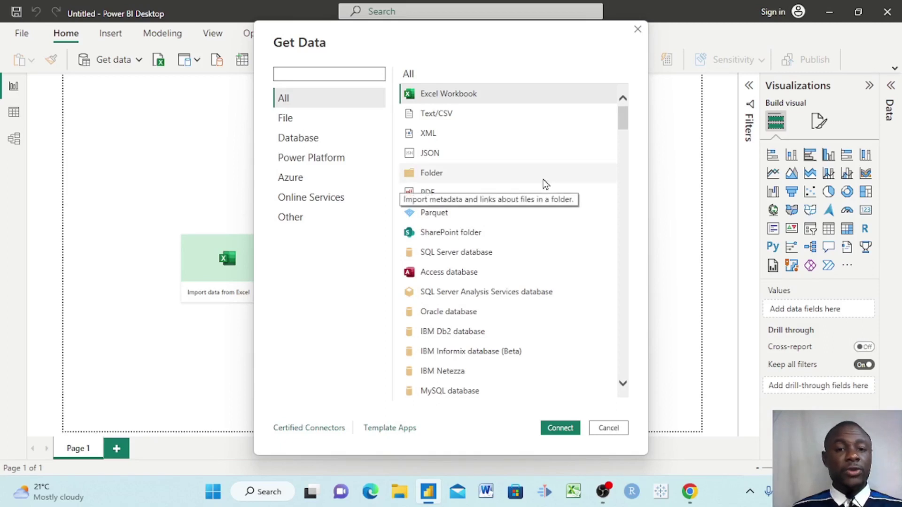
click(295, 218)
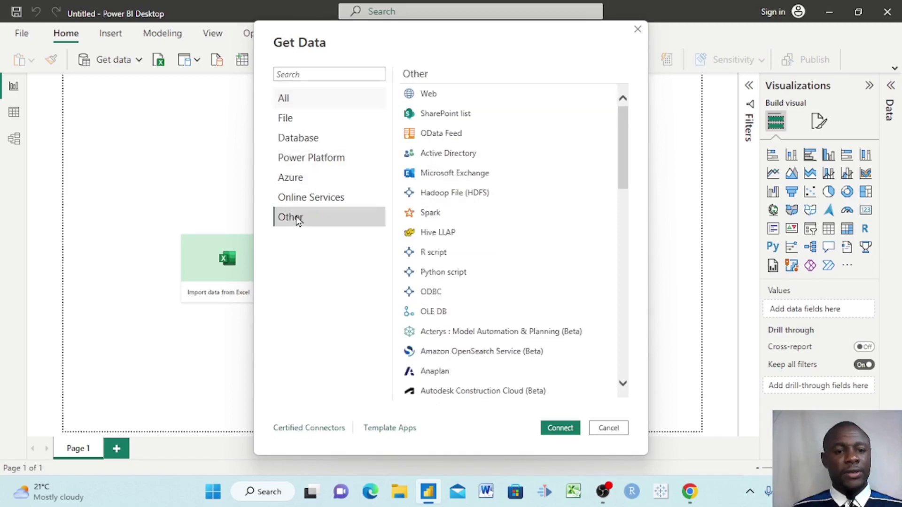
scroll(451, 251, down, 1)
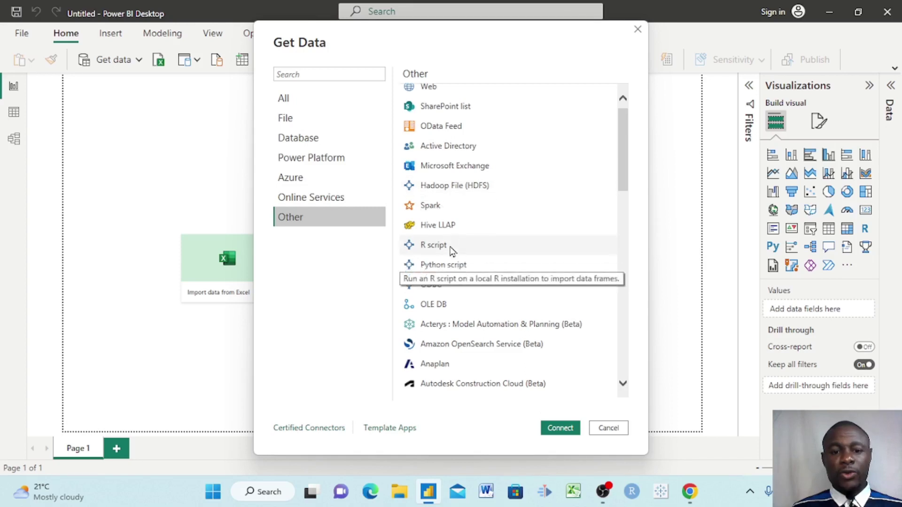
scroll(451, 251, down, 15)
scroll(451, 251, up, 15)
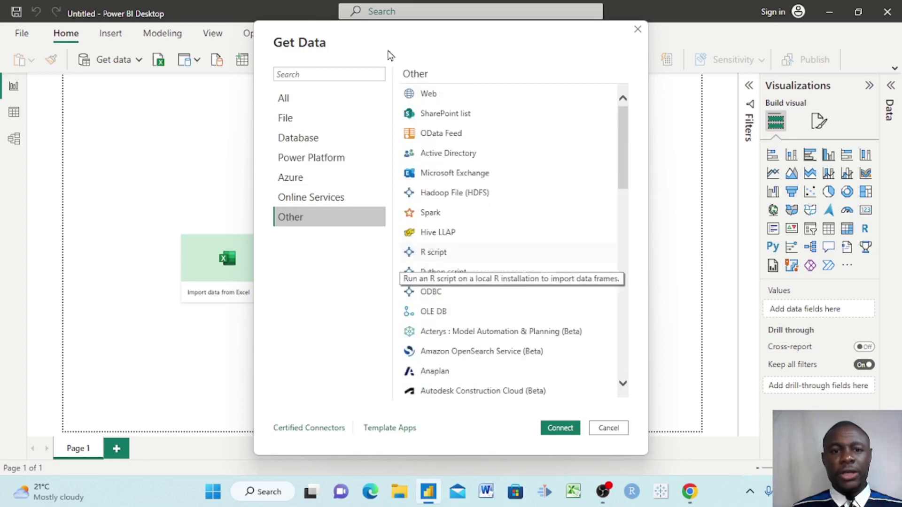
click(337, 71)
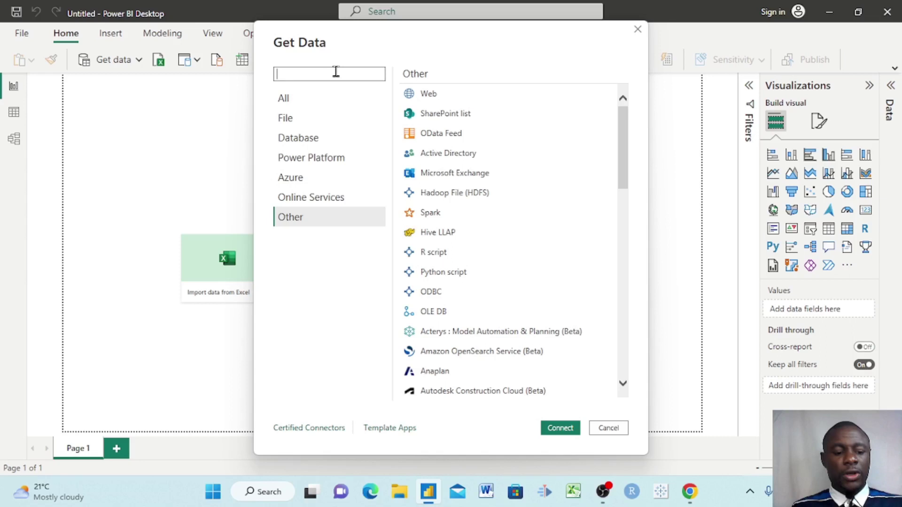
text(Google Sheet)
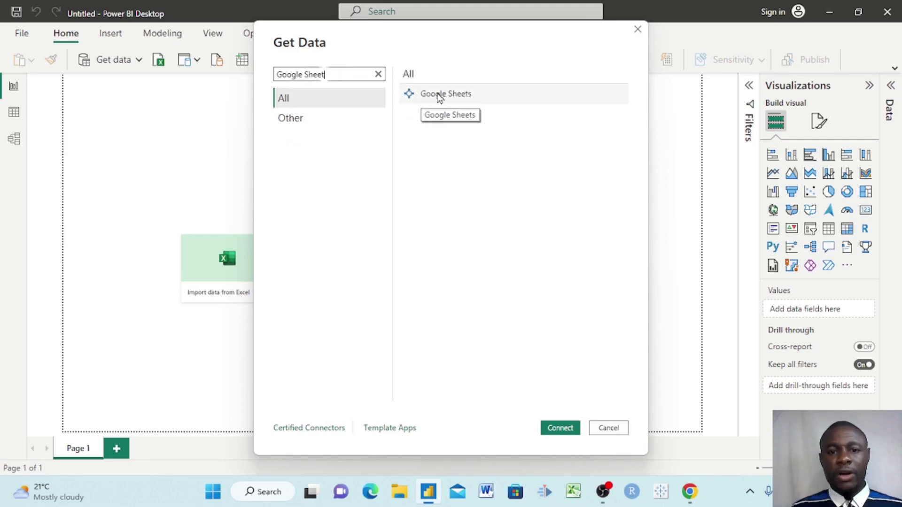
click(439, 97)
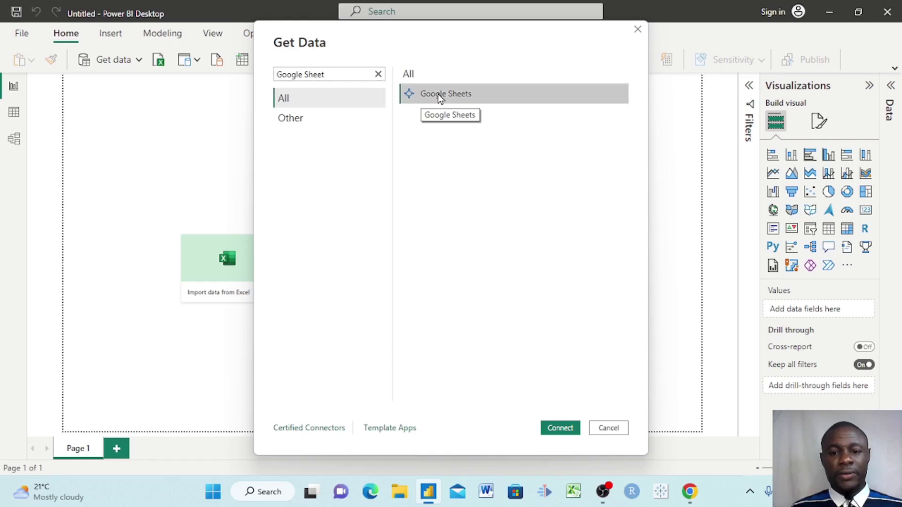
click(559, 428)
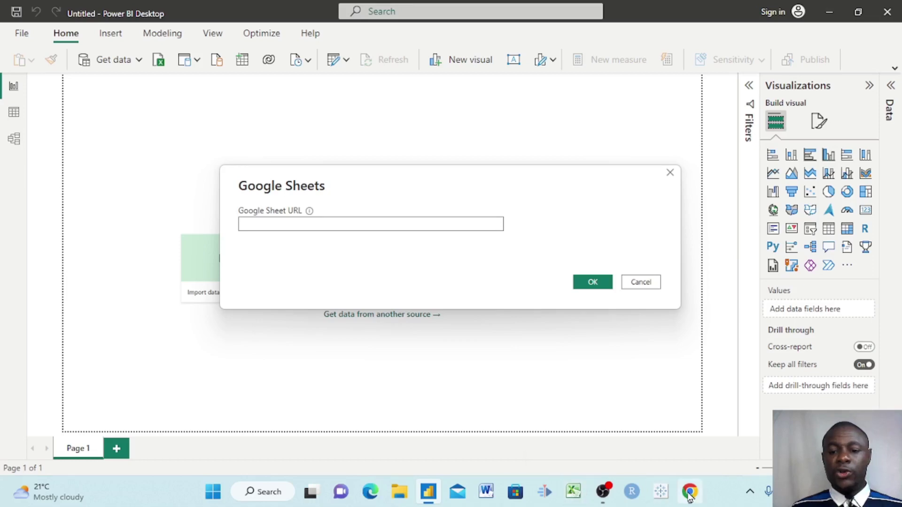
- Copy the spreadsheet's URL from Chrome and paste it into Power BI's Google Sheet URL field
mouse_move(689, 492)
click(676, 437)
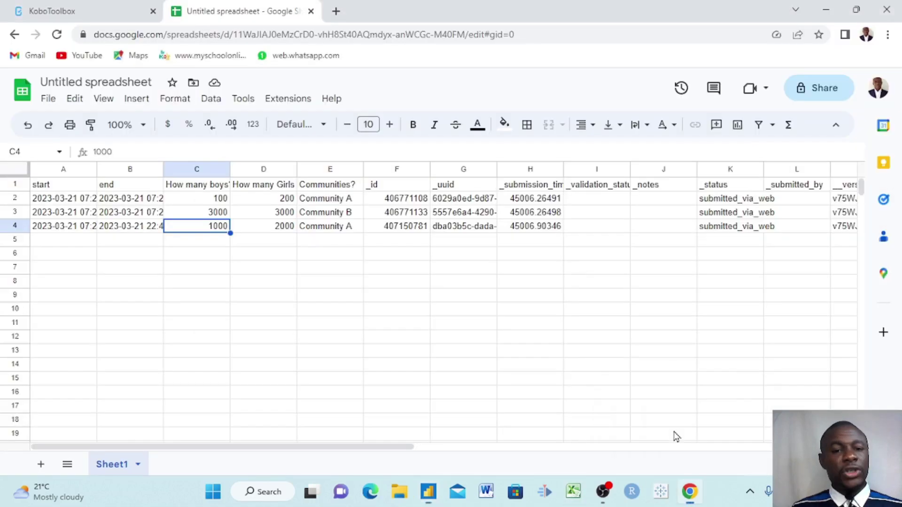
click(380, 286)
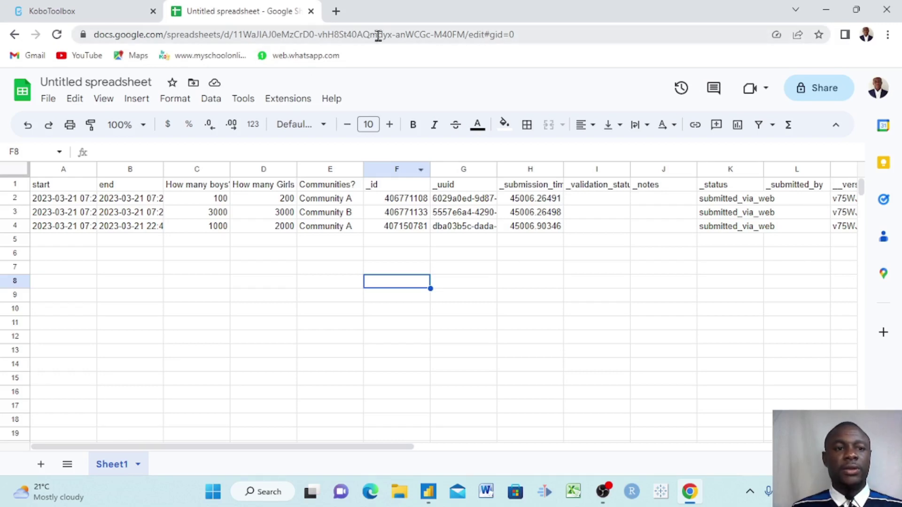
click(516, 36)
key(ctrl+c)
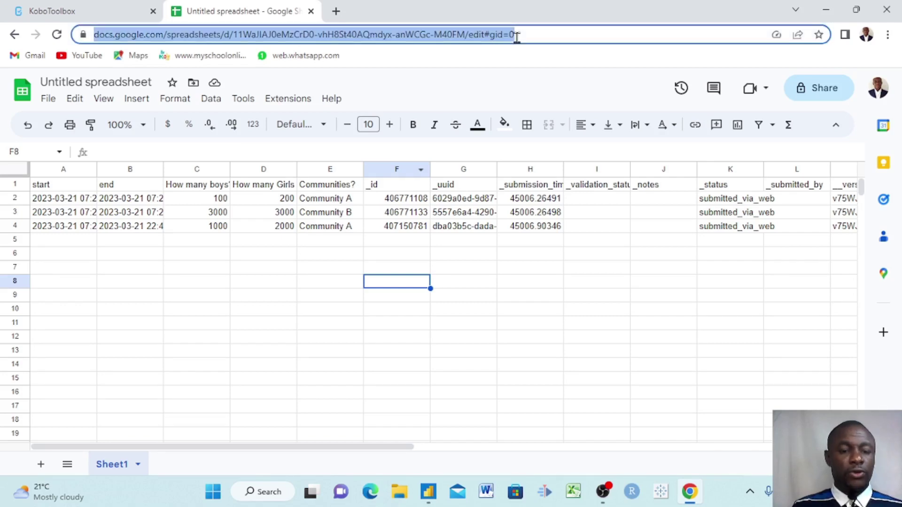
mouse_move(427, 492)
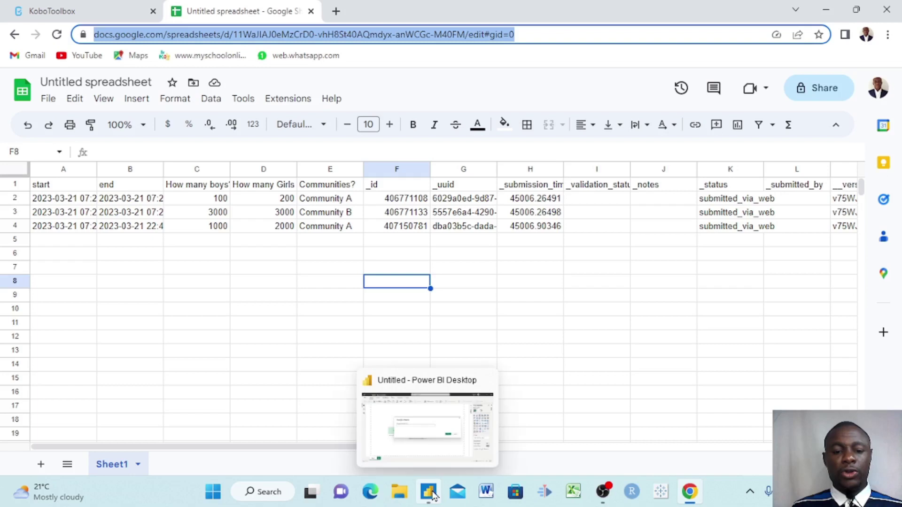
click(423, 449)
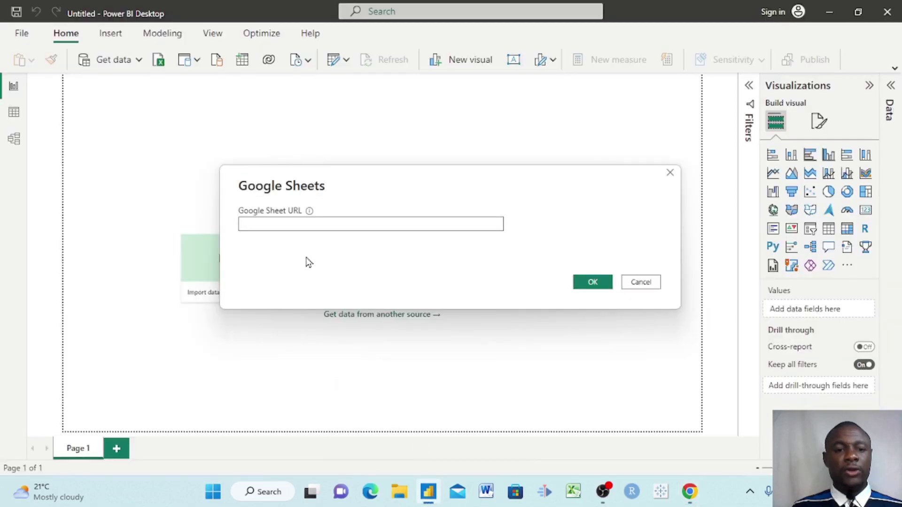
key(ctrl+v)
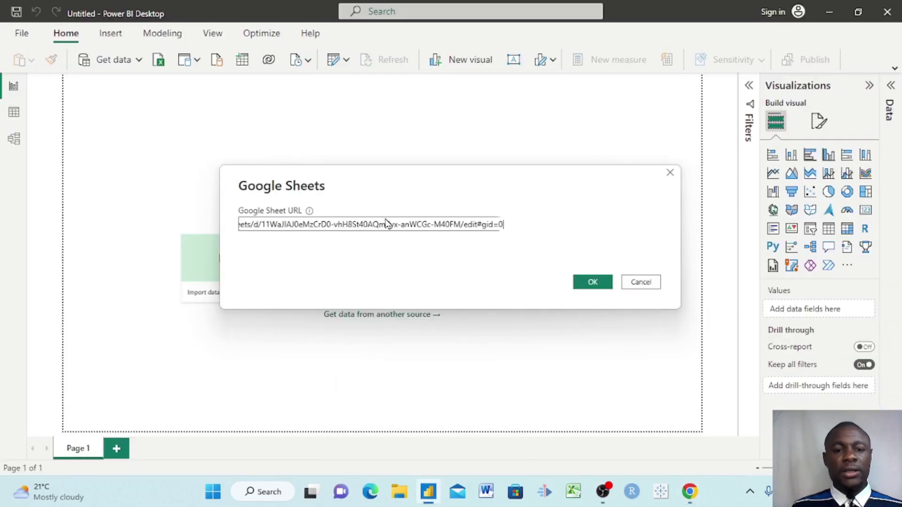
- Submit the sheet URL and start Google sign-in, cancelling and retrying the stalled attempts
click(577, 287)
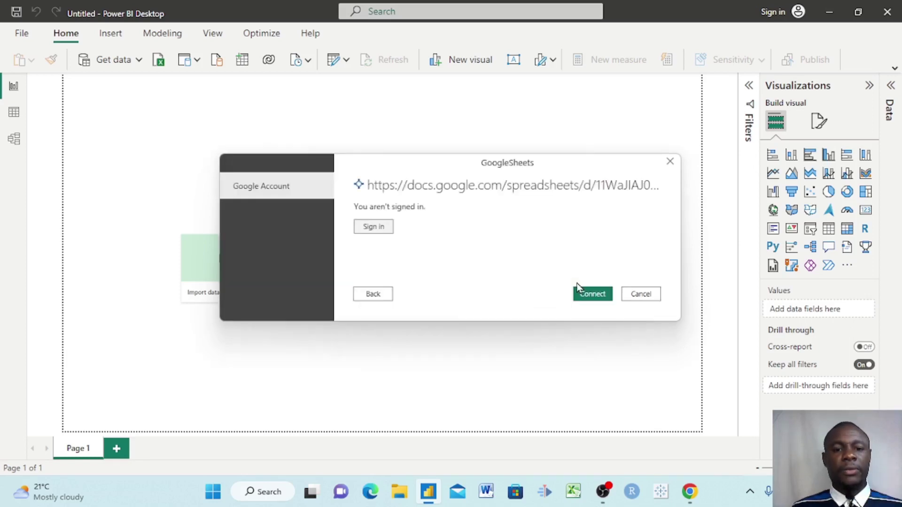
click(374, 226)
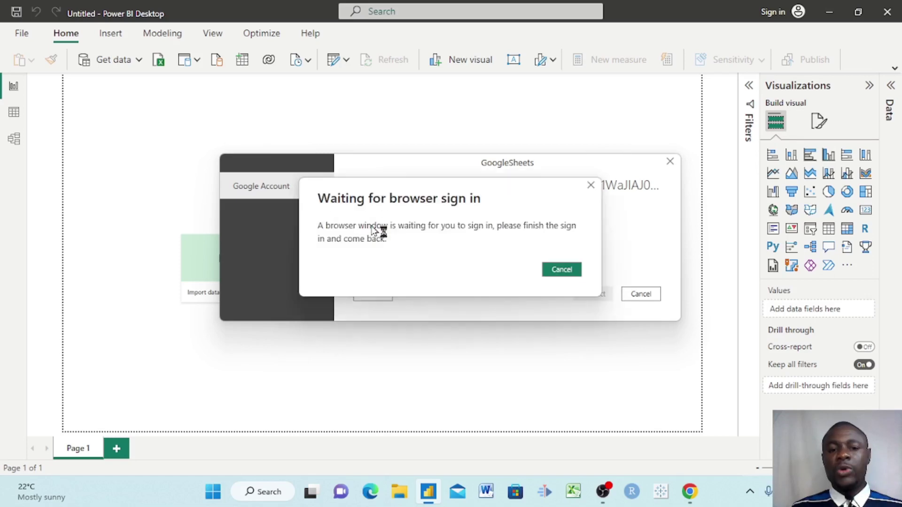
click(561, 270)
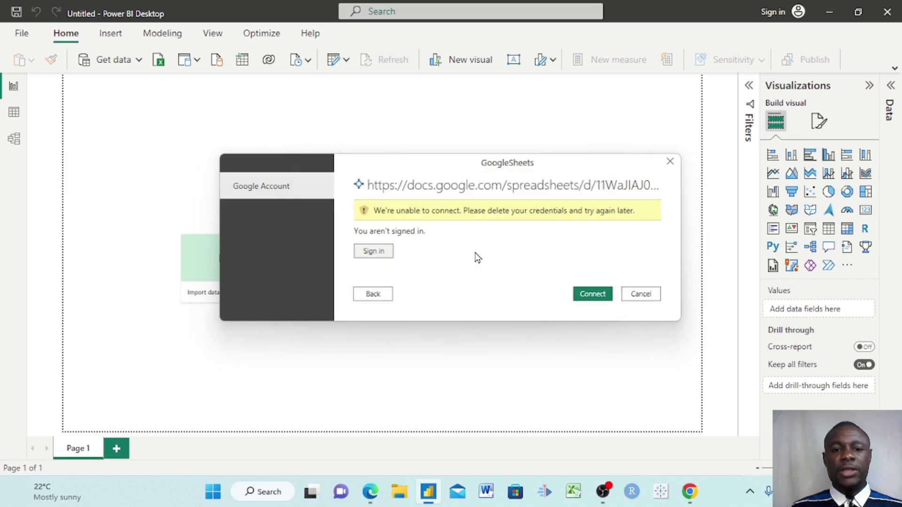
click(373, 251)
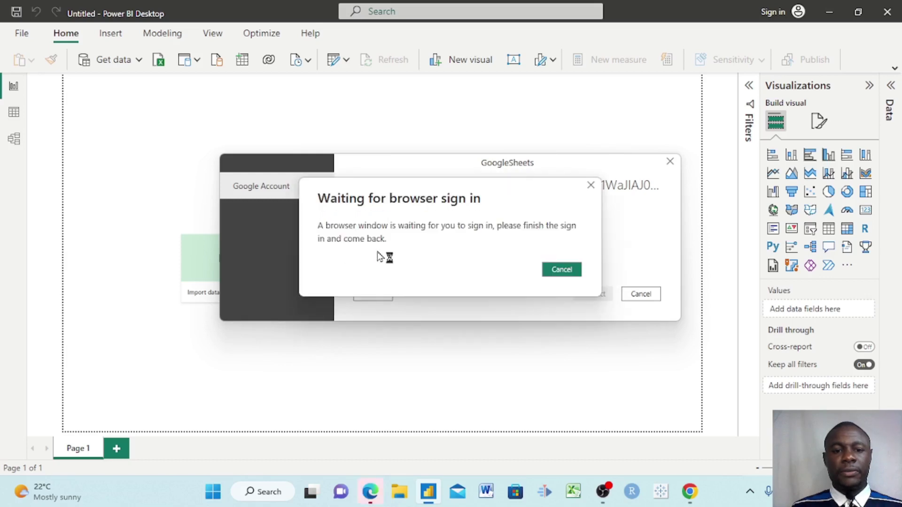
click(561, 269)
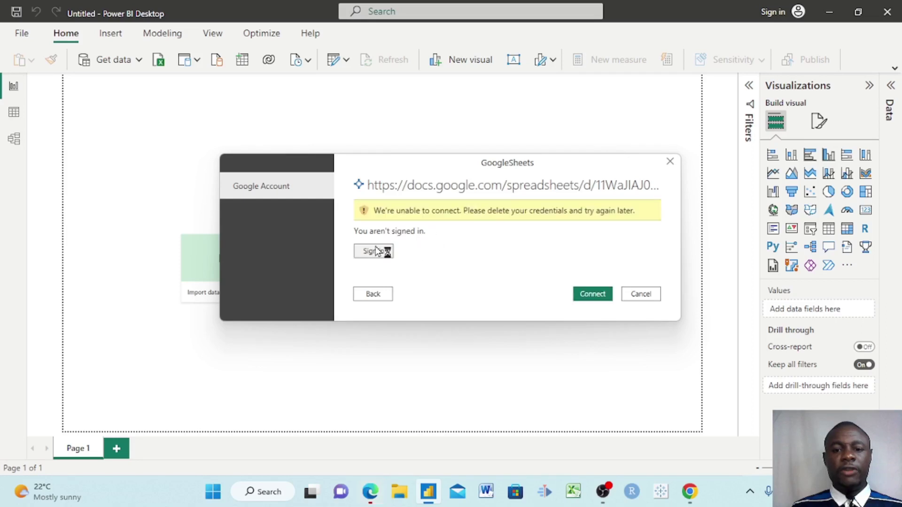
click(374, 250)
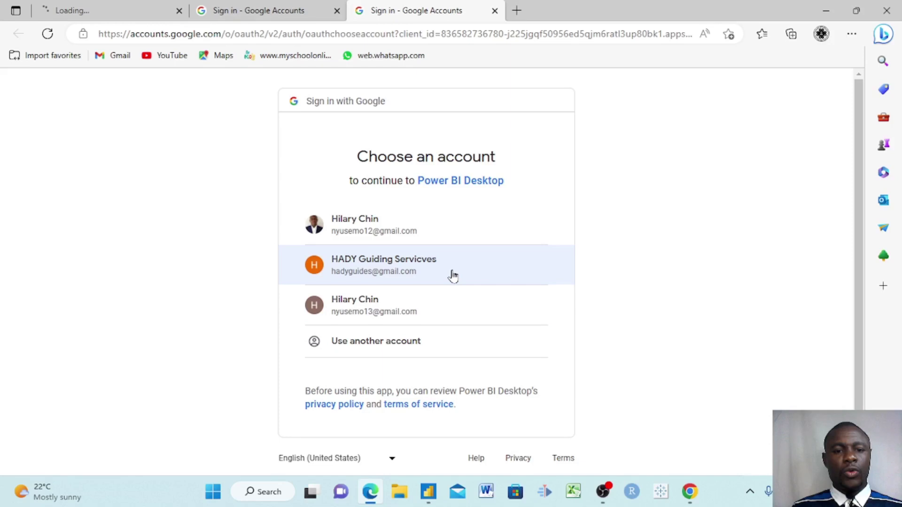
- Choose the first Google account, allow Power BI Desktop access, and close the browser window
click(368, 234)
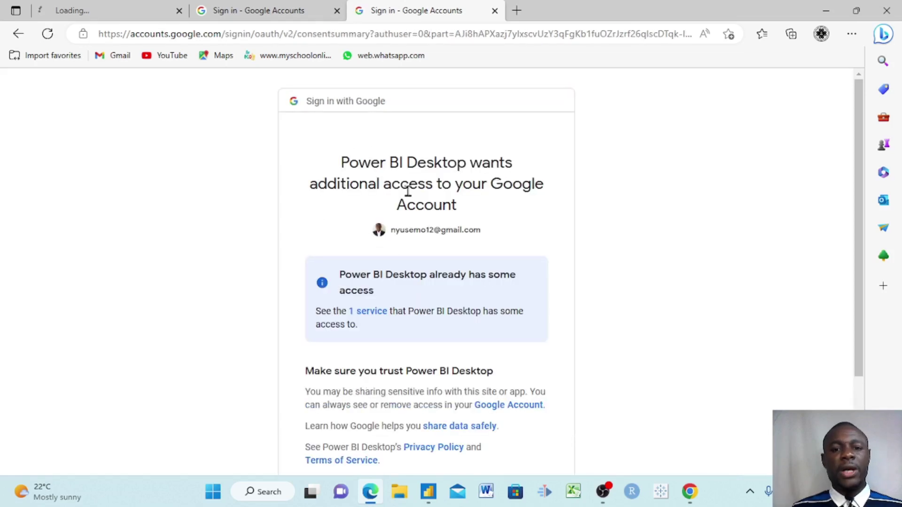
scroll(497, 208, down, 1)
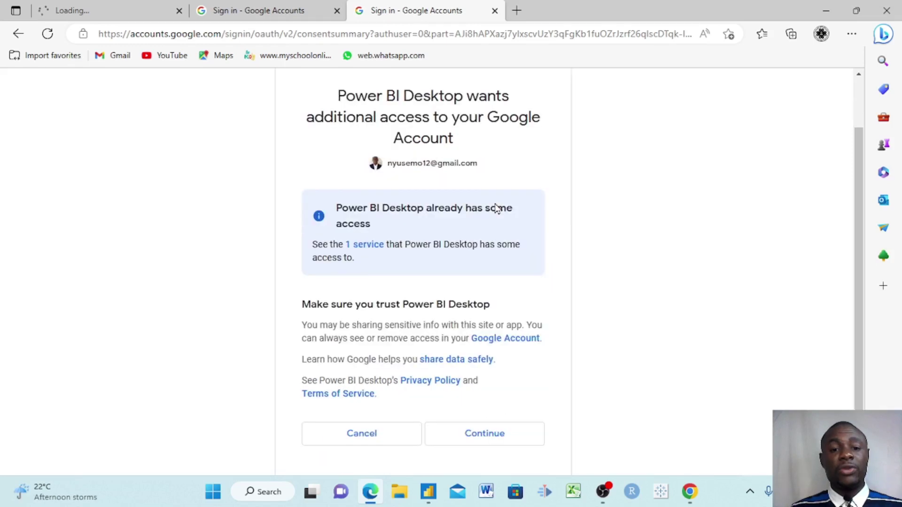
scroll(497, 208, down, 1)
click(489, 385)
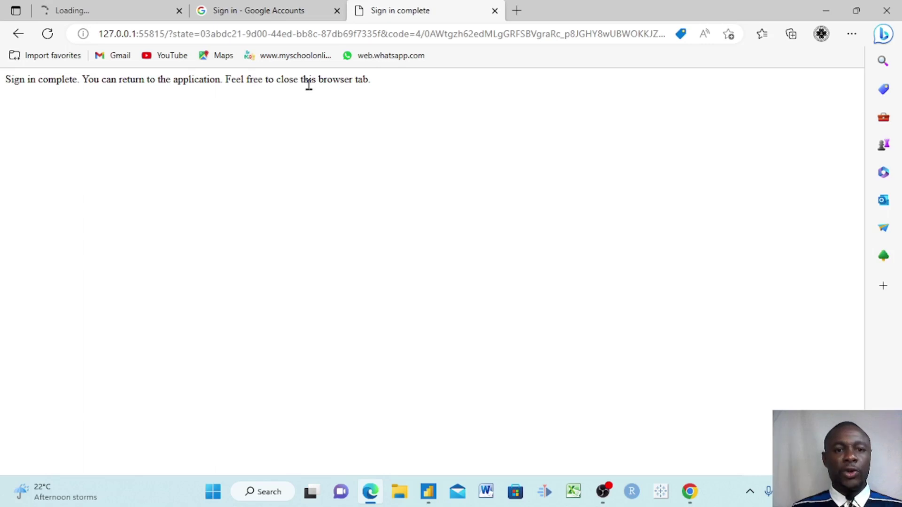
click(898, 11)
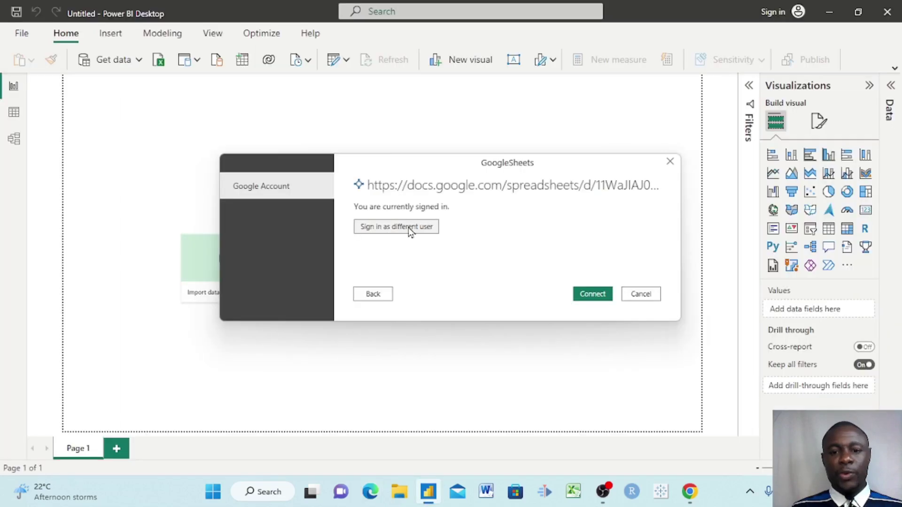
- Connect to the Google Sheet and select Sheet1 in the Navigator
click(590, 294)
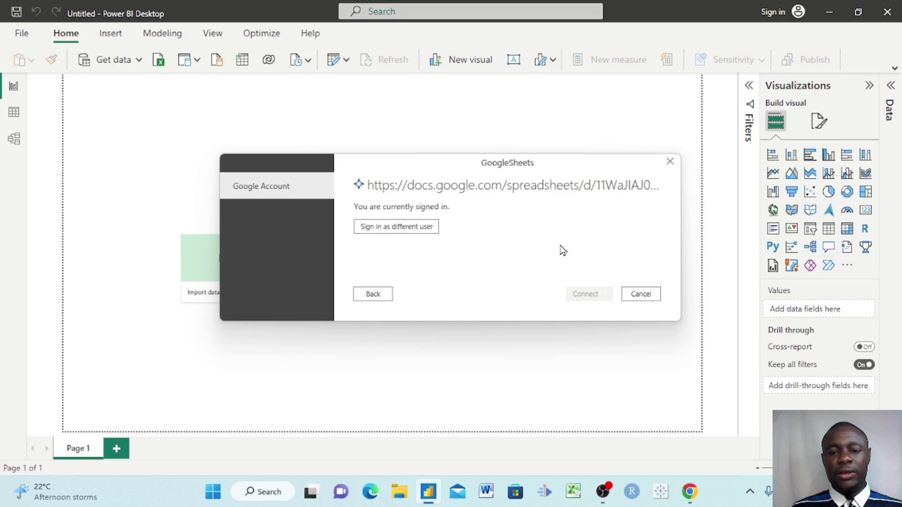
key(Escape)
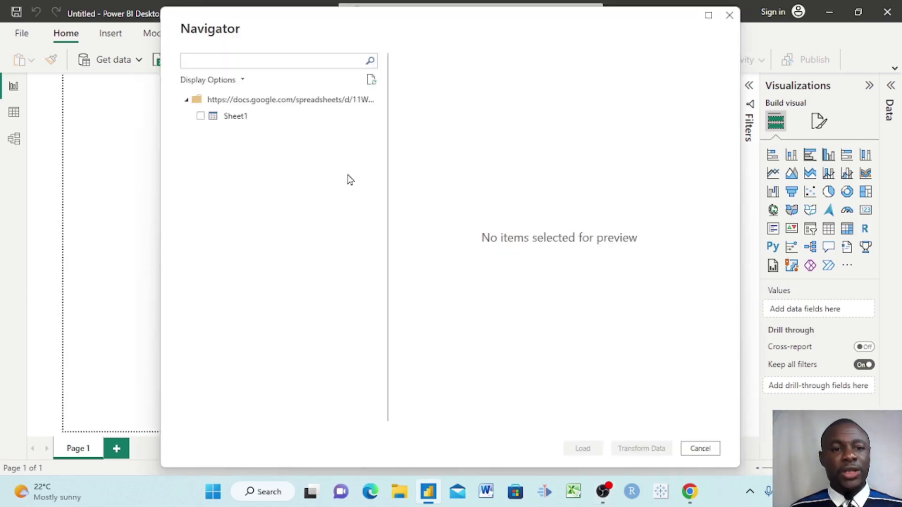
click(201, 116)
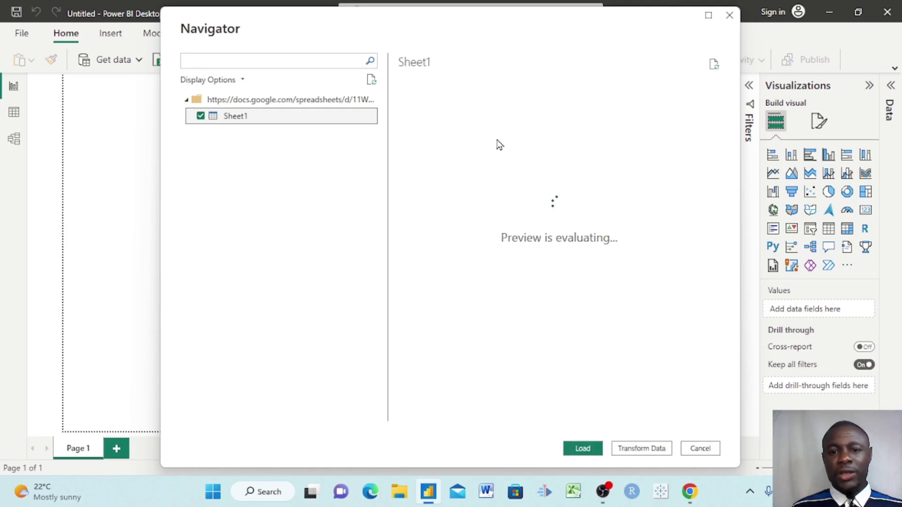
- Review Sheet1's submission columns in the preview, then load Sheet1 into the report
scroll(616, 129, right, 10)
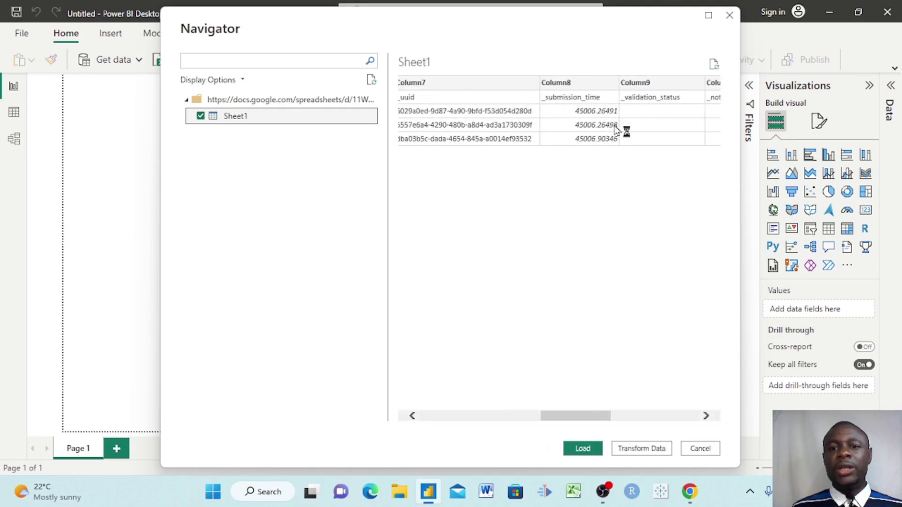
scroll(616, 130, left, 10)
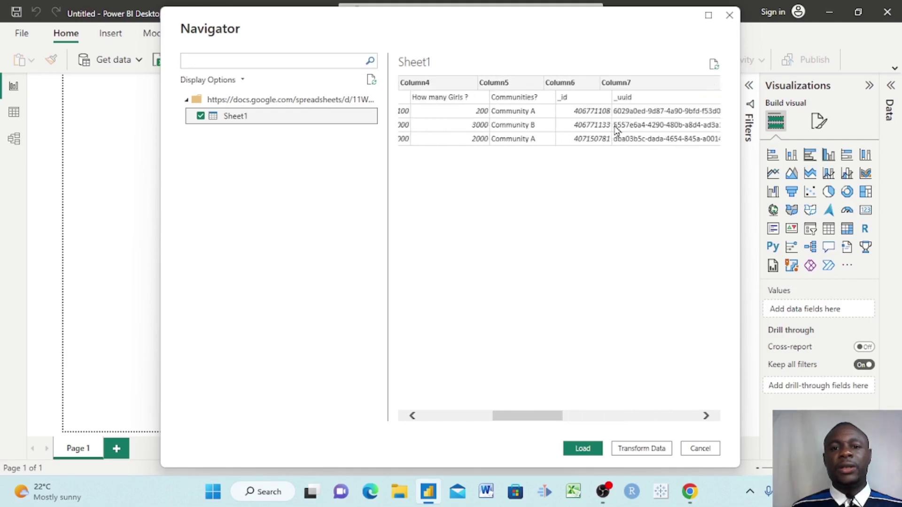
scroll(616, 129, right, 6)
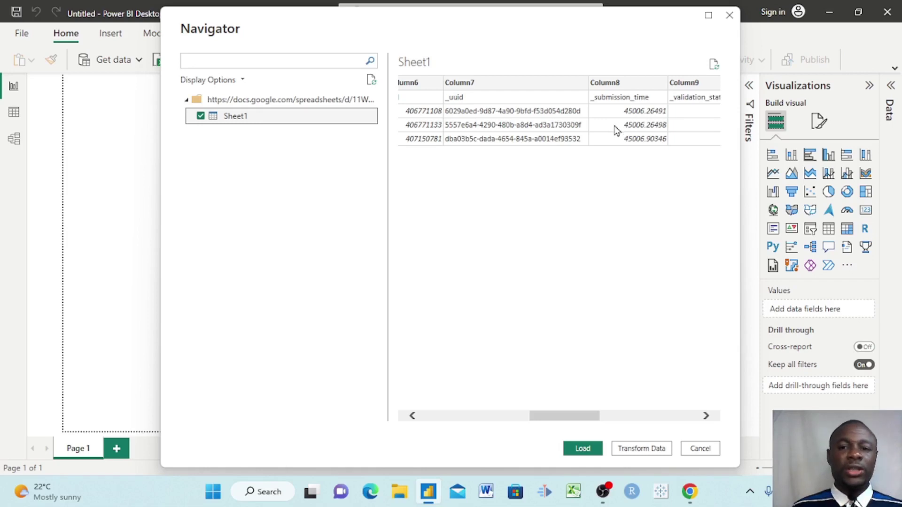
scroll(616, 129, left, 3)
scroll(616, 129, right, 3)
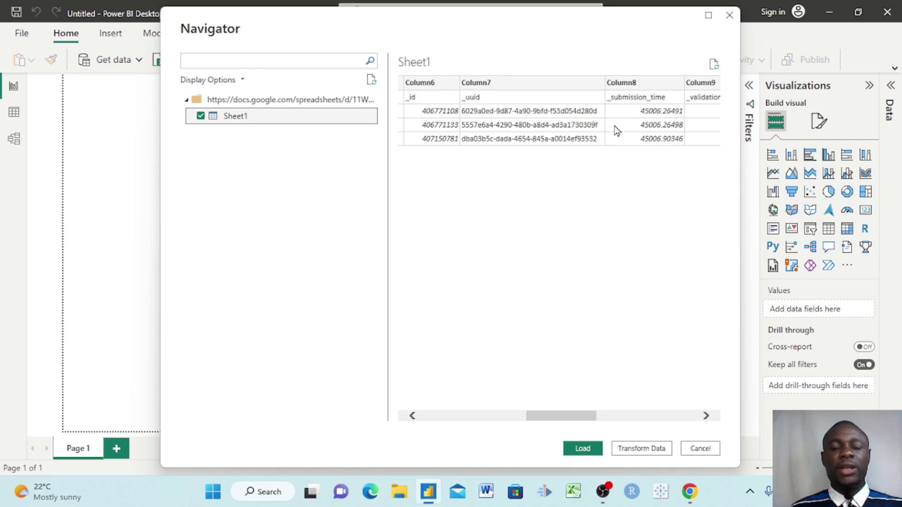
scroll(616, 129, left, 6)
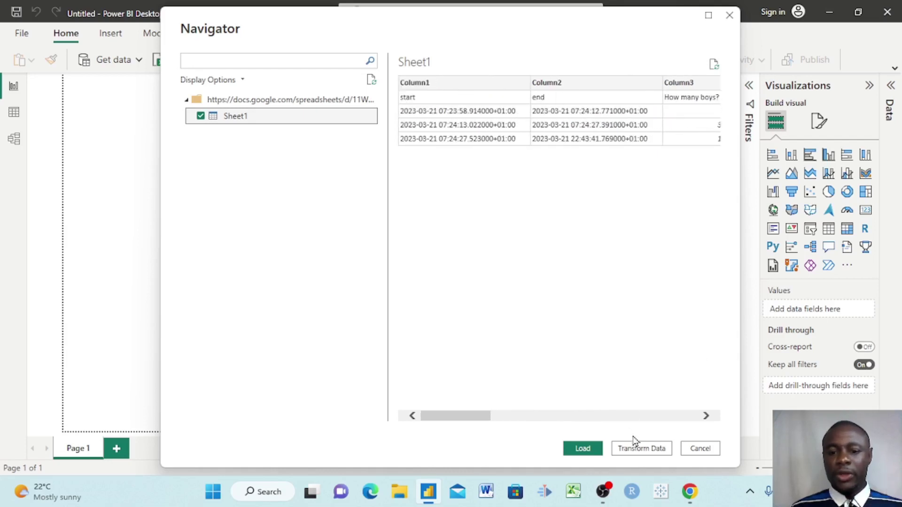
click(586, 449)
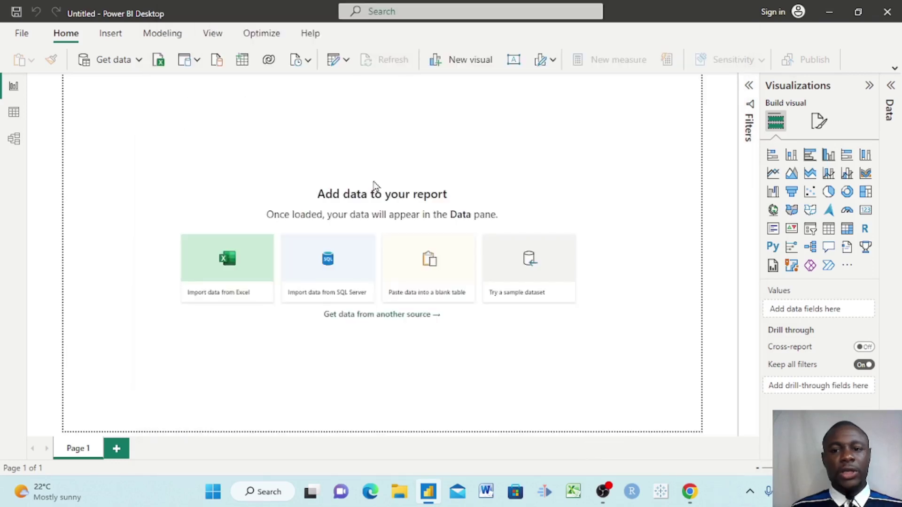